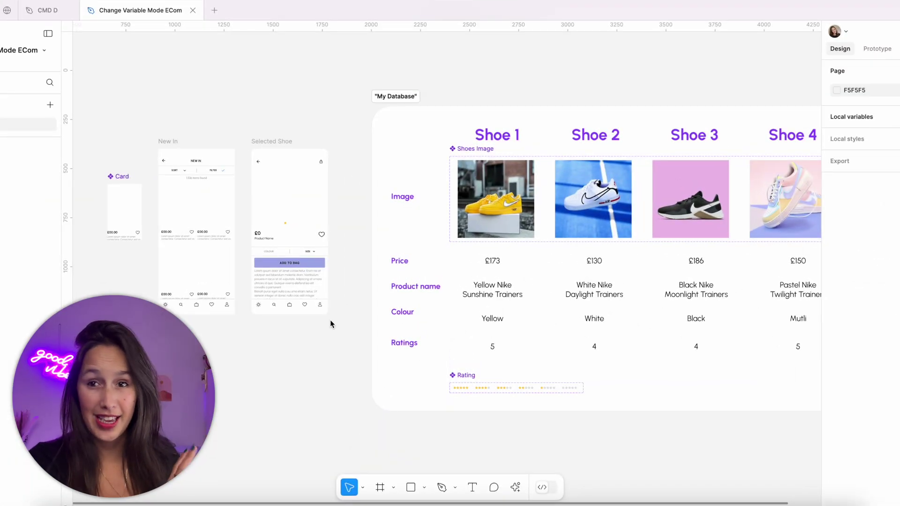
Select the Card component and the first card in the New In grid
scroll(330, 320, up, 6)
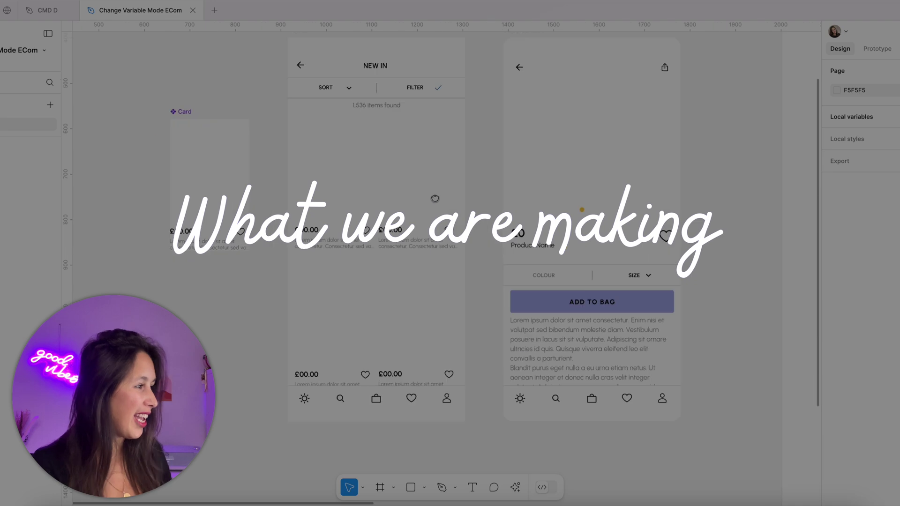
scroll(469, 225, down, 1)
scroll(469, 225, left, 1)
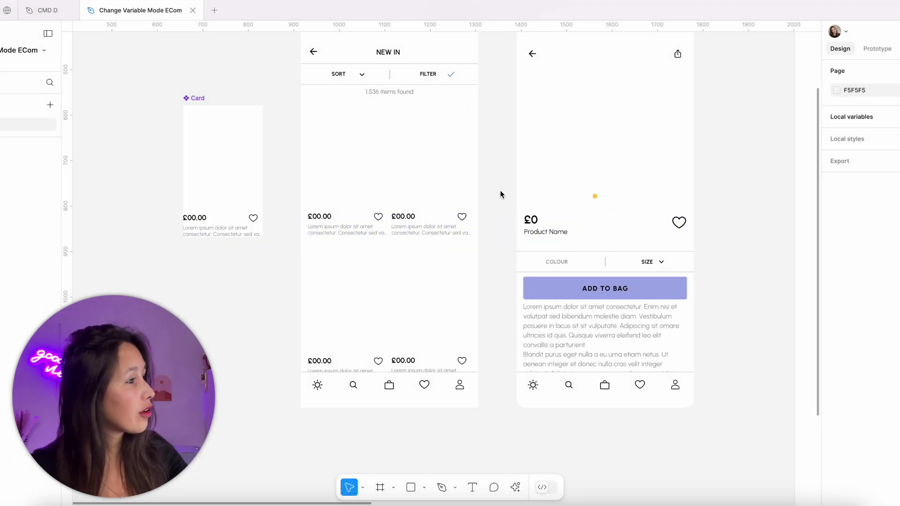
scroll(500, 190, up, 1)
scroll(500, 191, right, 1)
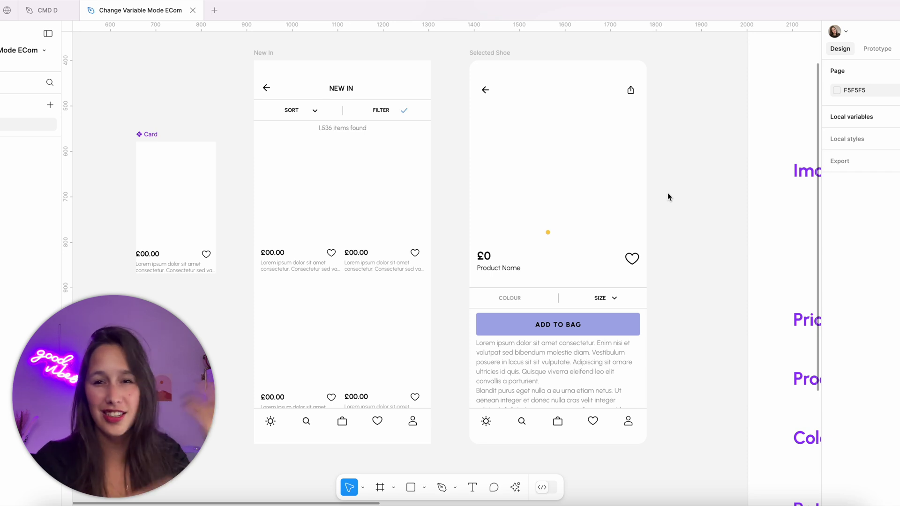
scroll(647, 165, down, 3)
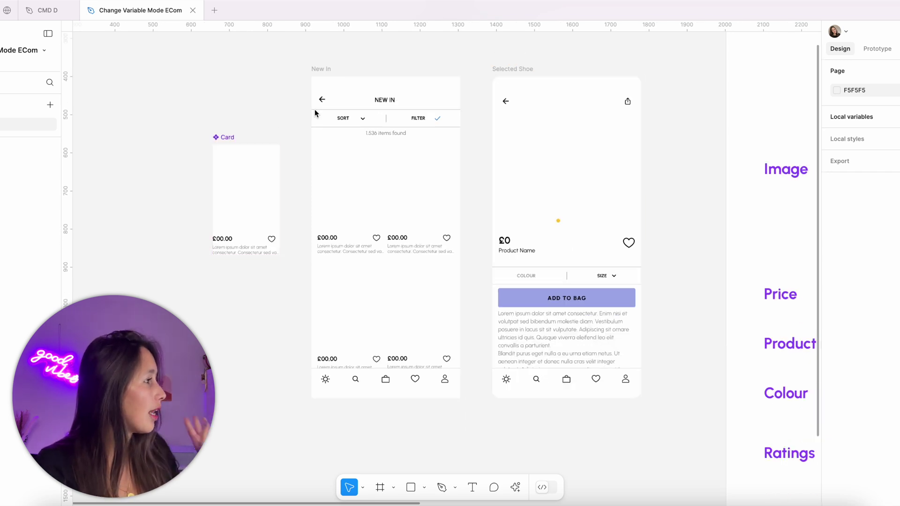
click(218, 139)
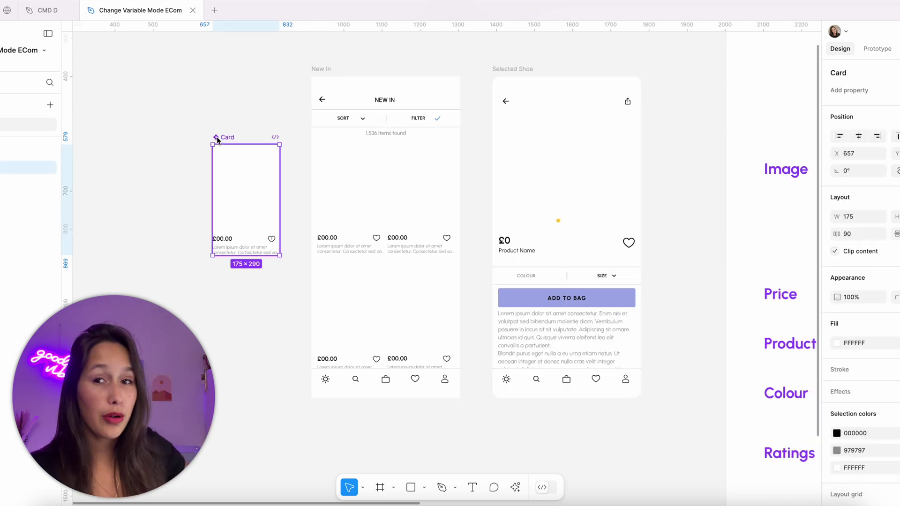
click(341, 151)
drag(424, 177, 351, 206)
click(200, 218)
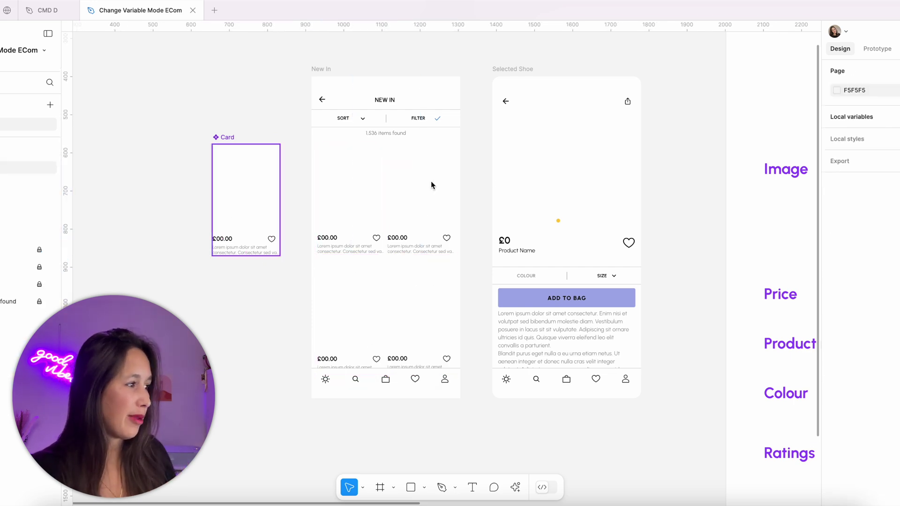
Pan to the My Database table and open the Local variables table
scroll(491, 181, right, 10)
scroll(564, 172, right, 5)
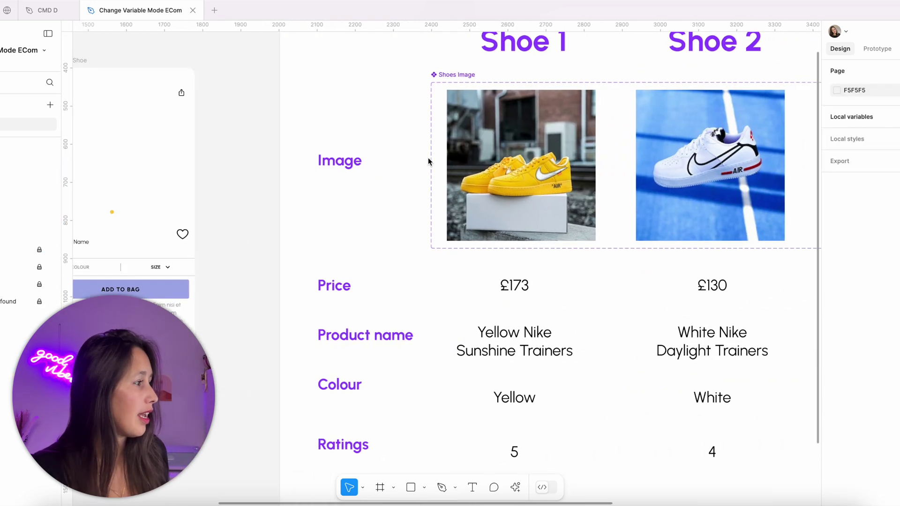
scroll(428, 161, down, 5)
scroll(428, 155, right, 4)
scroll(505, 187, up, 1)
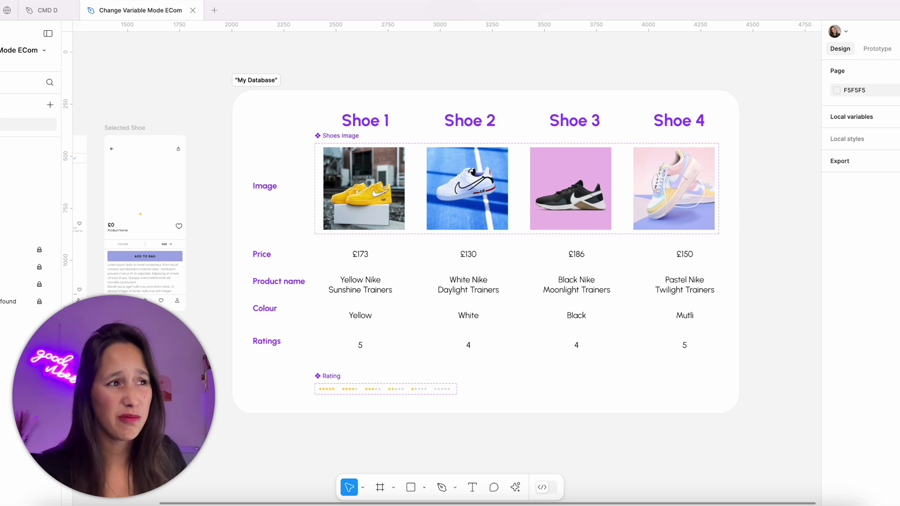
click(851, 117)
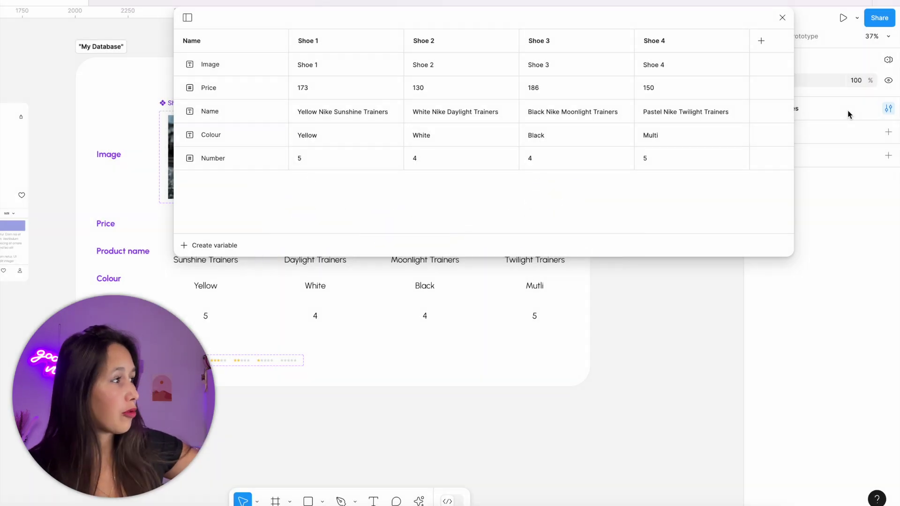
Rename the Number variable to 'Ratings' in the Local variables table
double_click(226, 158)
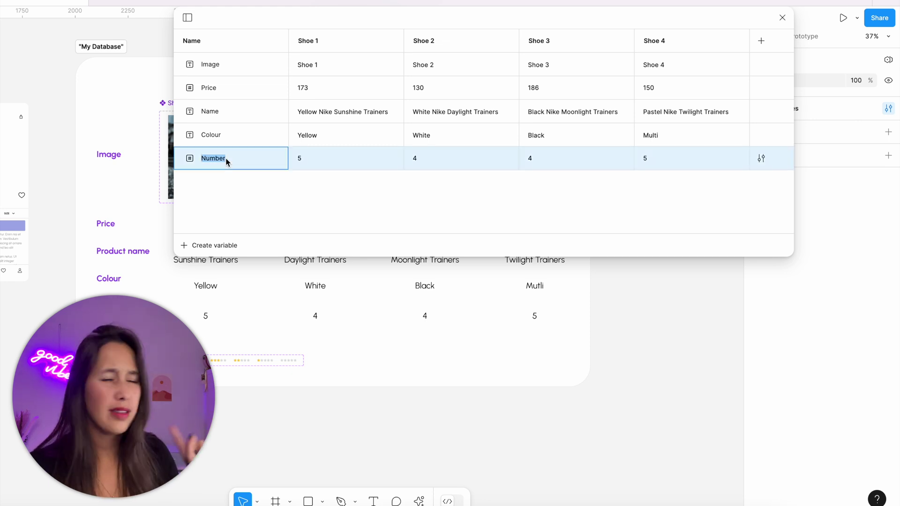
text(Ratings)
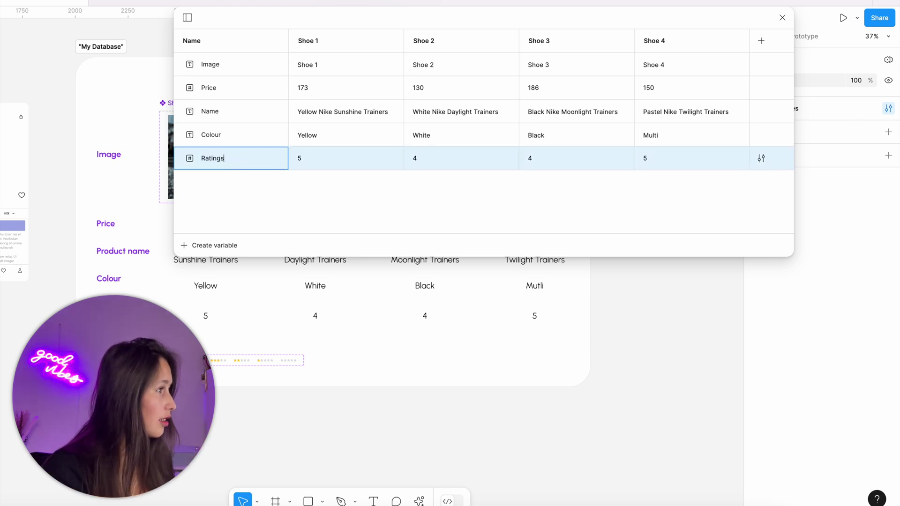
click(290, 219)
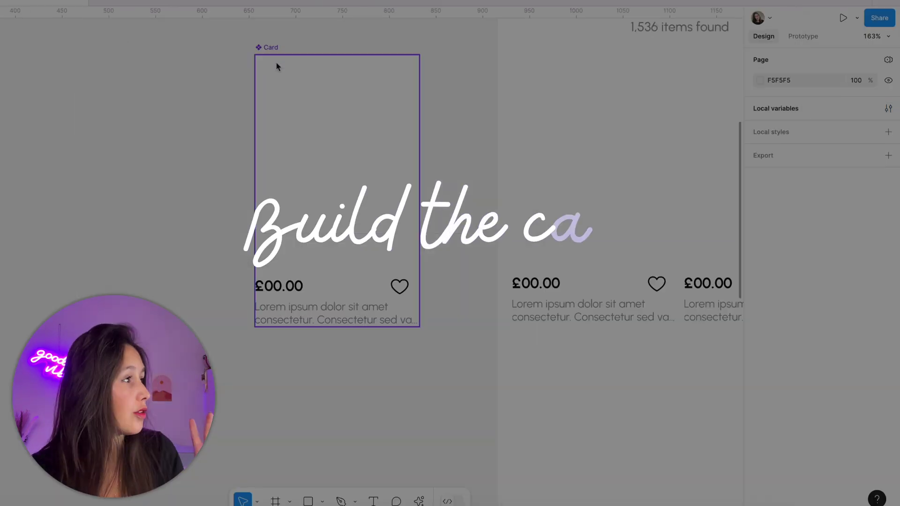
Bind the Card's 00.00 price number text to the Price variable, showing £173
click(277, 65)
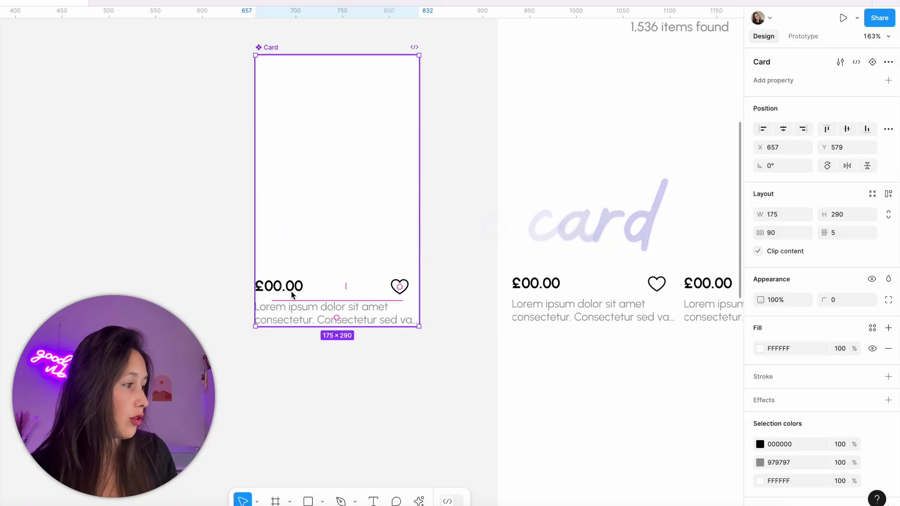
click(281, 286)
double_click(291, 287)
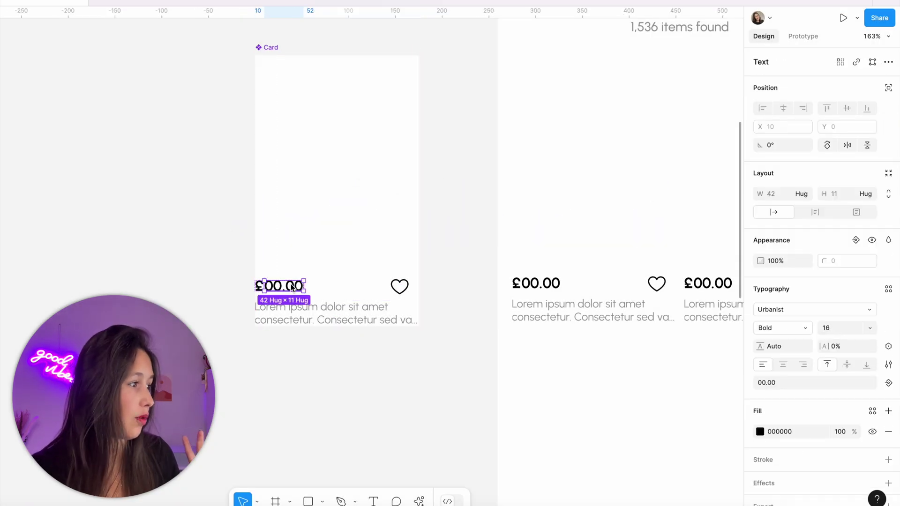
click(111, 166)
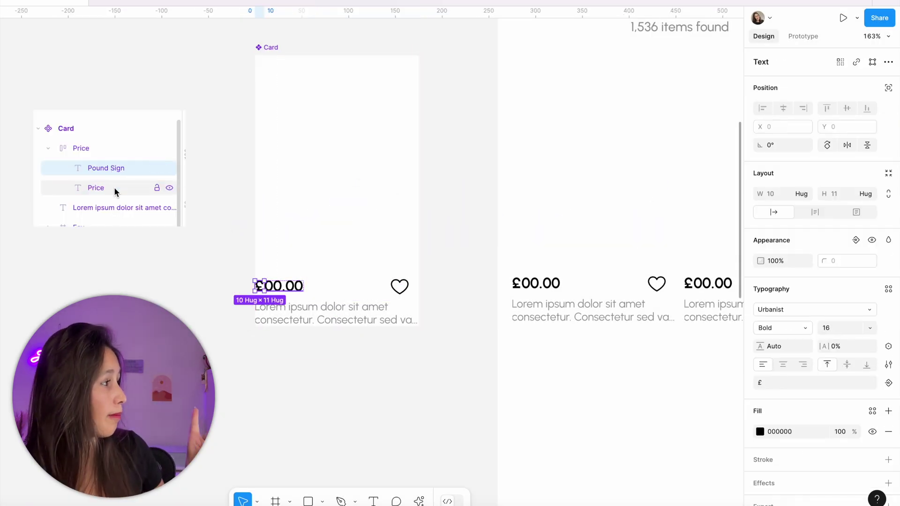
click(114, 187)
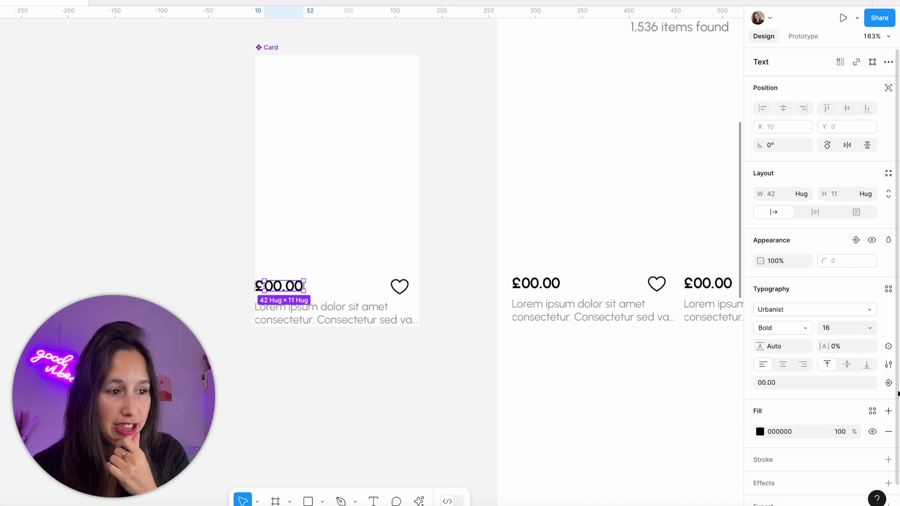
click(887, 350)
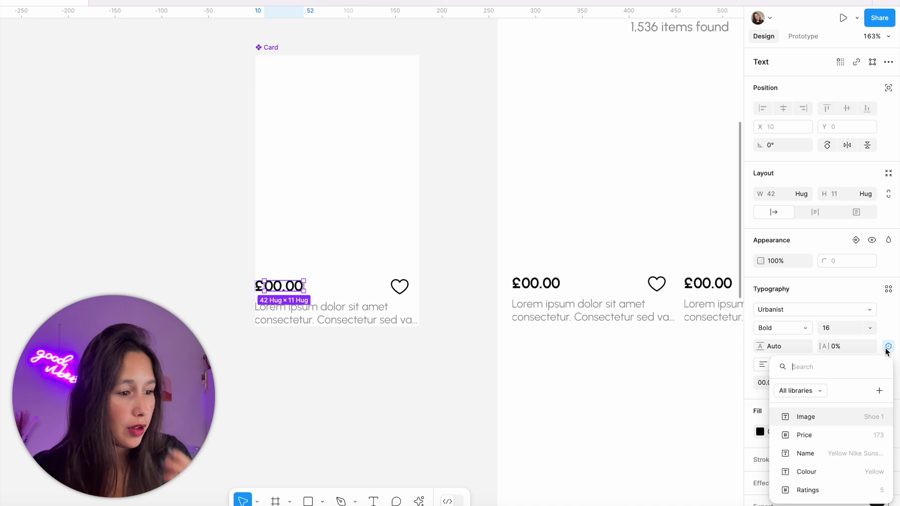
click(804, 435)
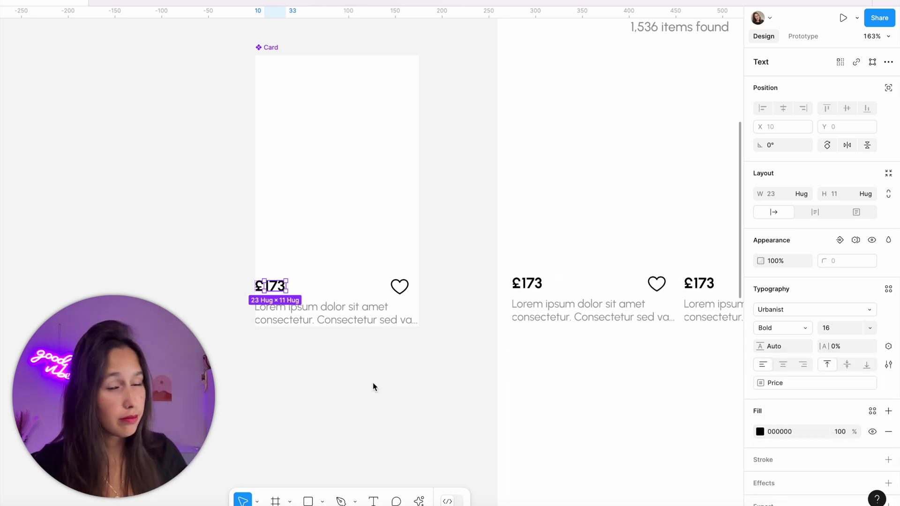
key(Escape)
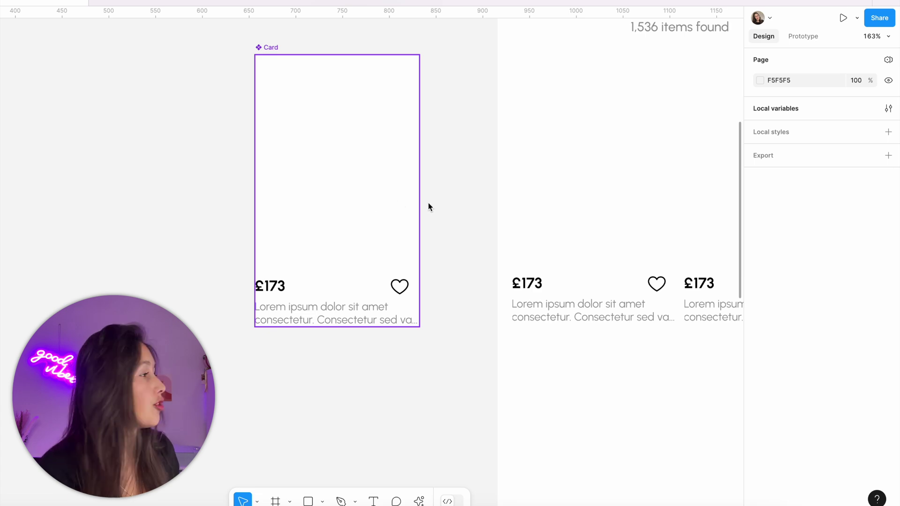
Place a Shoes Image instance from local components beside the Card
scroll(96, 172, down, 10)
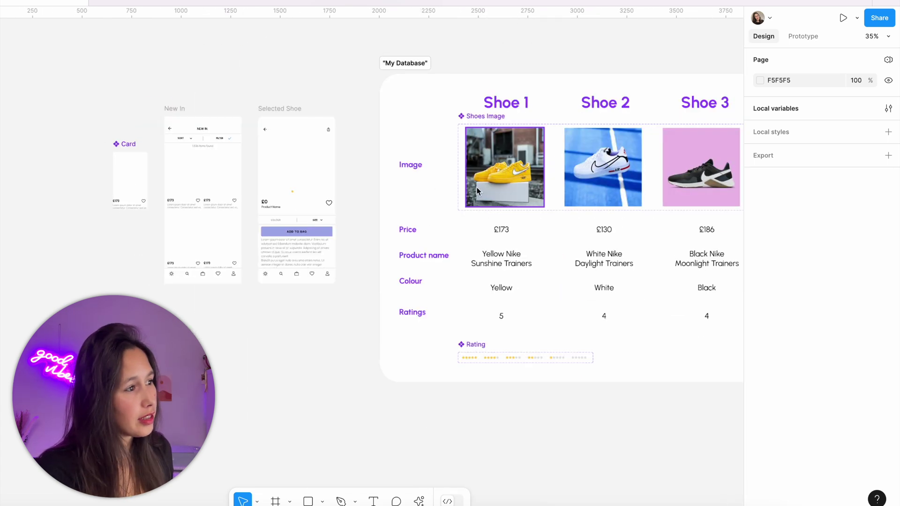
scroll(477, 189, right, 5)
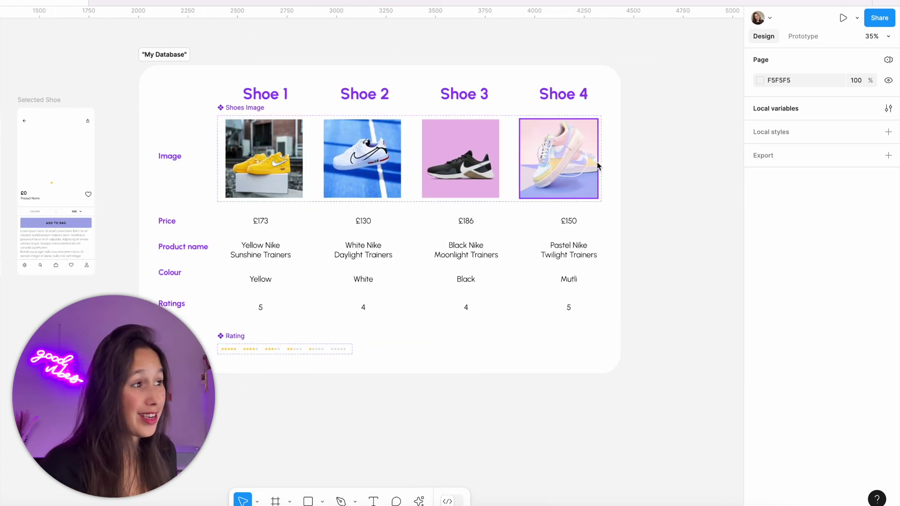
click(245, 108)
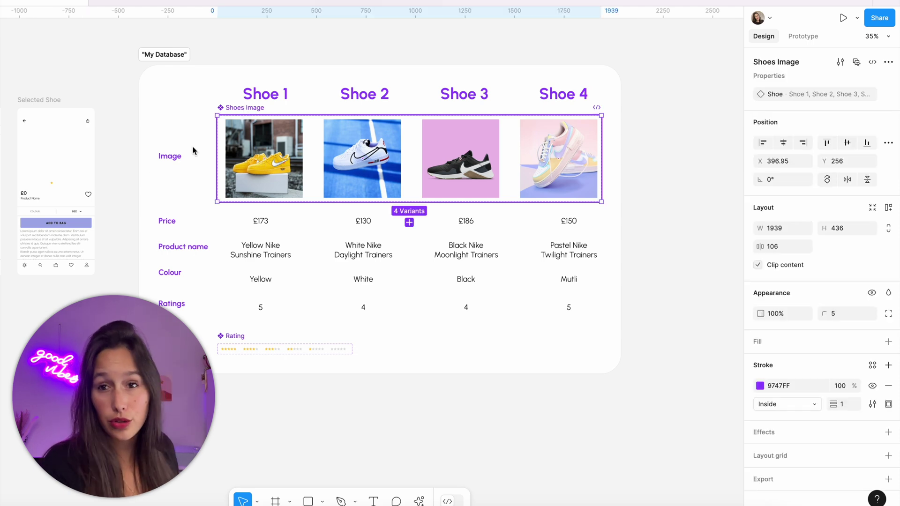
scroll(195, 152, left, 5)
scroll(263, 192, up, 3)
scroll(364, 192, up, 3)
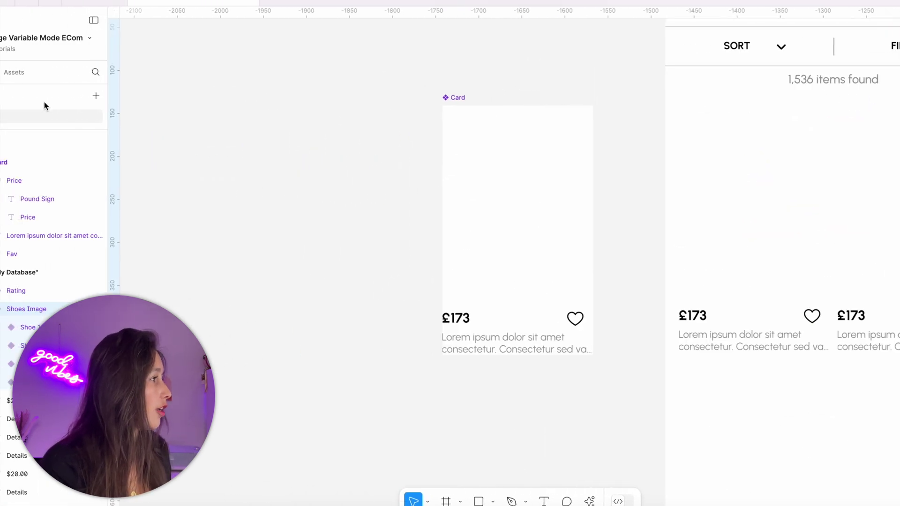
click(32, 70)
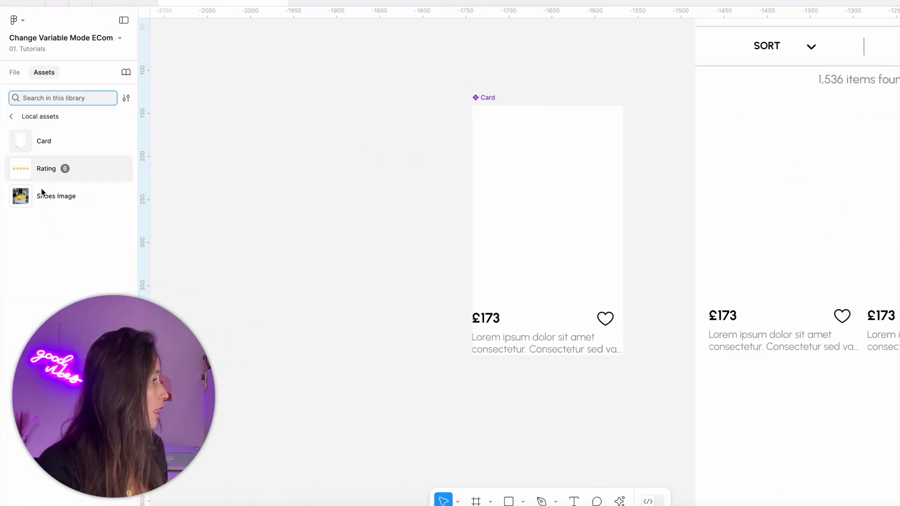
drag(42, 192, 566, 172)
scroll(566, 220, down, 2)
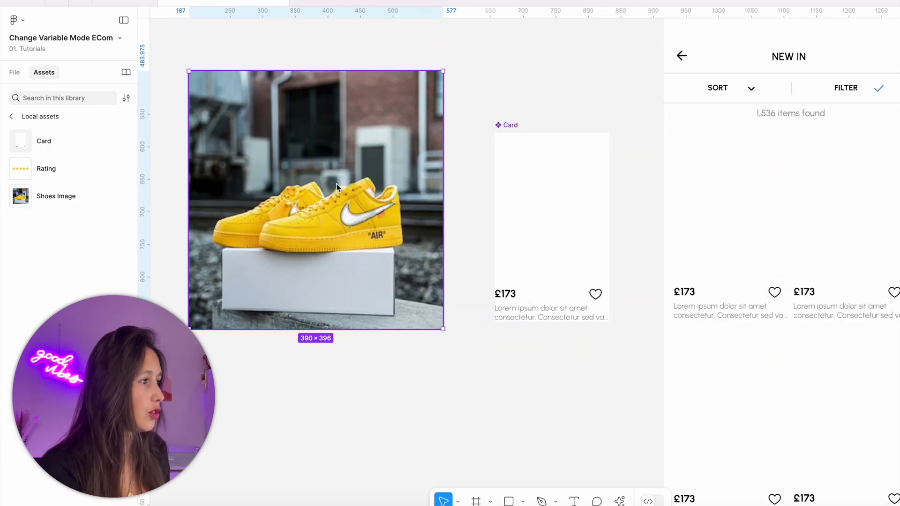
scroll(469, 189, left, 3)
Resize the shoe image proportionally to width 175 and move it into the Card
click(652, 131)
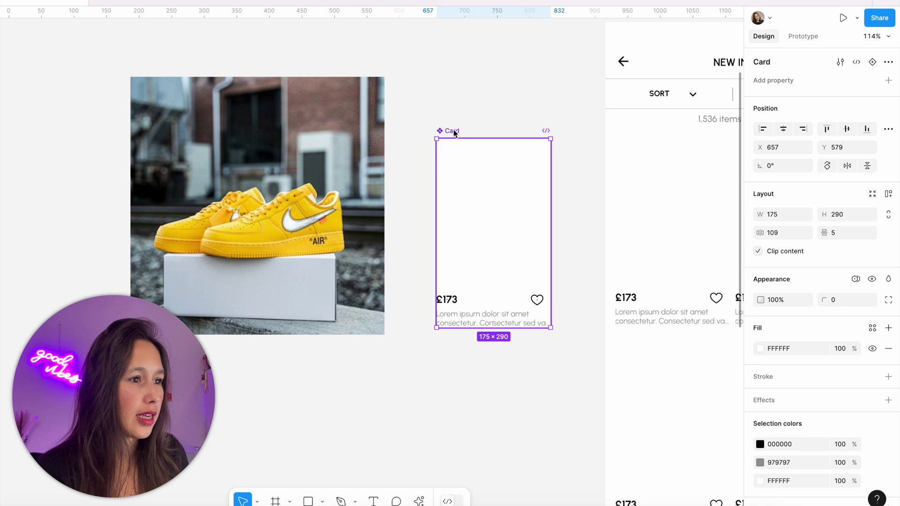
click(179, 216)
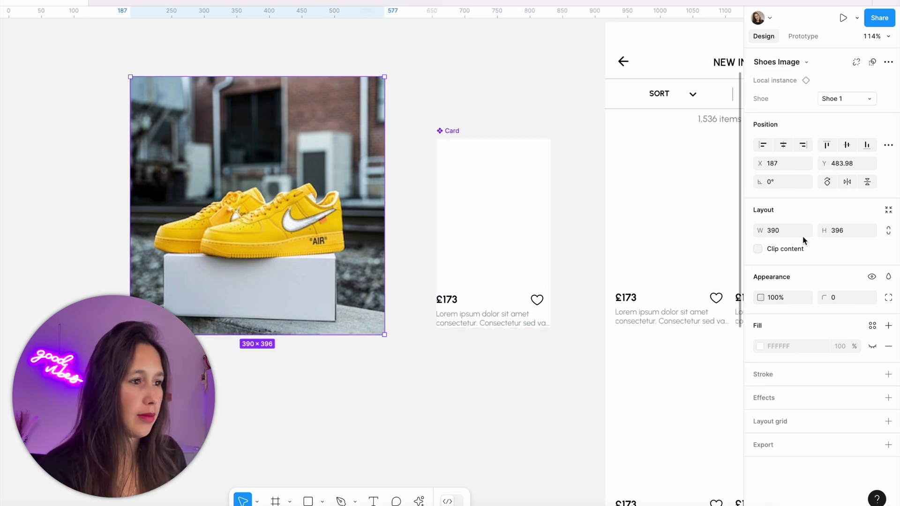
click(889, 231)
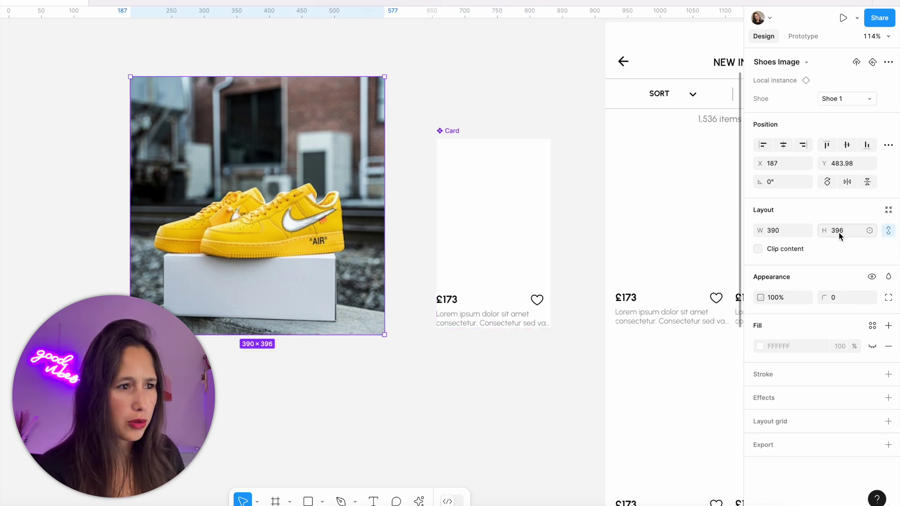
text(175)
key(Return)
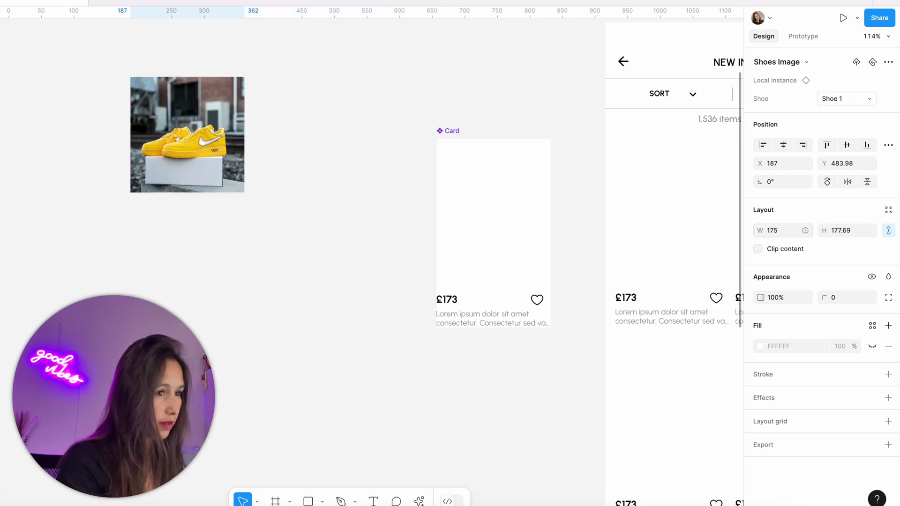
drag(216, 157, 505, 217)
Align the shoe image to the Card's left and top edges and stretch it to 228 tall
scroll(499, 222, right, 5)
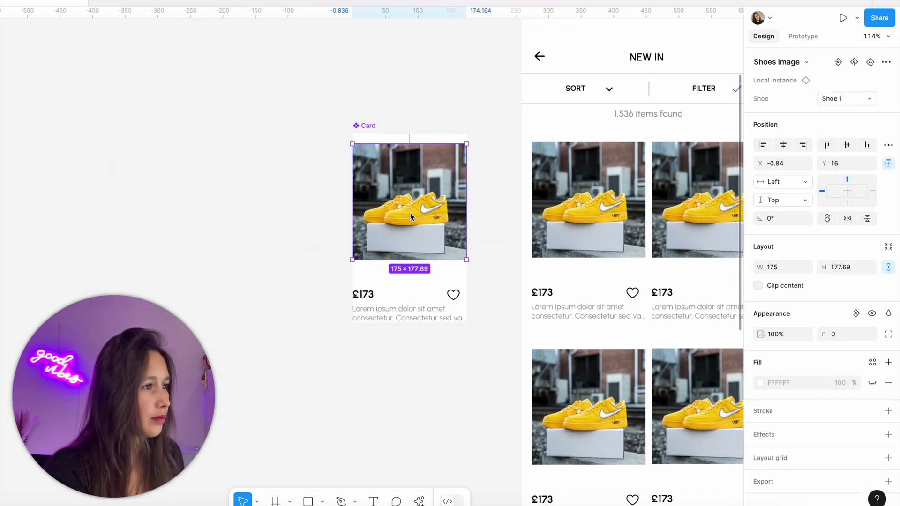
click(769, 148)
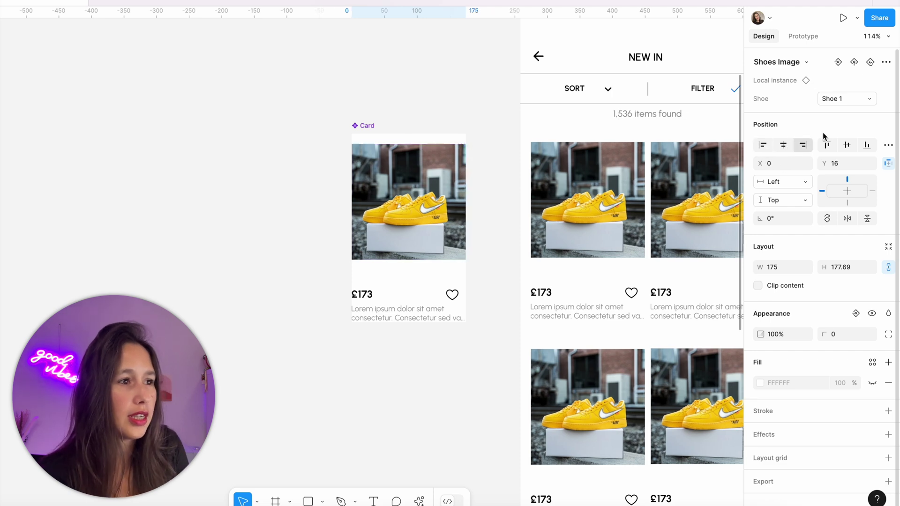
click(827, 145)
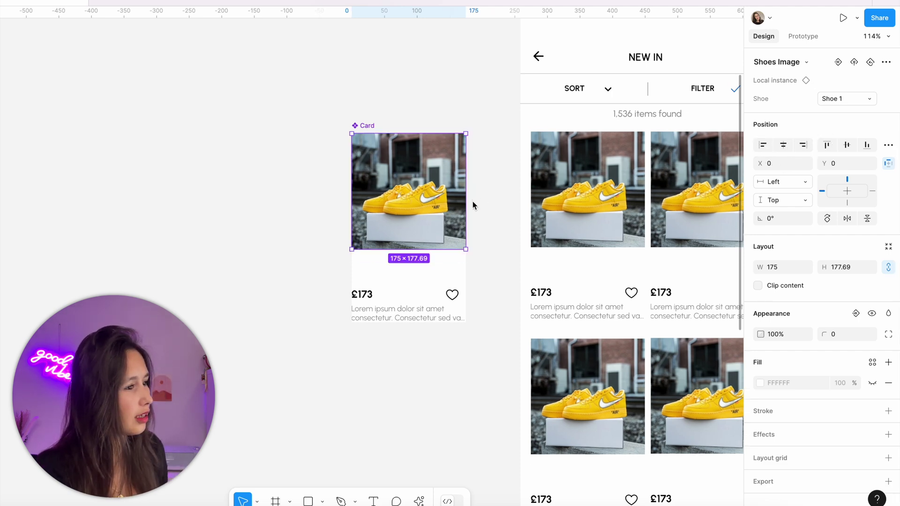
ctrl+scroll(472, 205, up, 2)
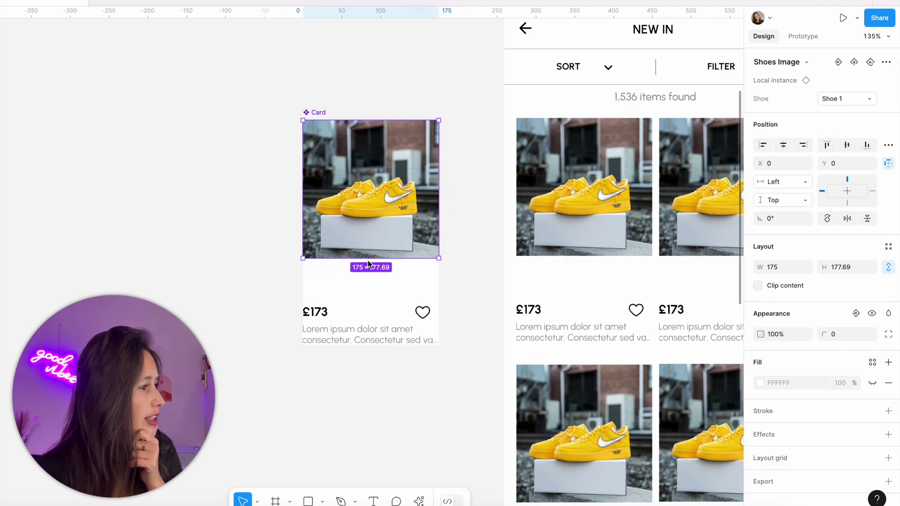
drag(369, 272, 370, 297)
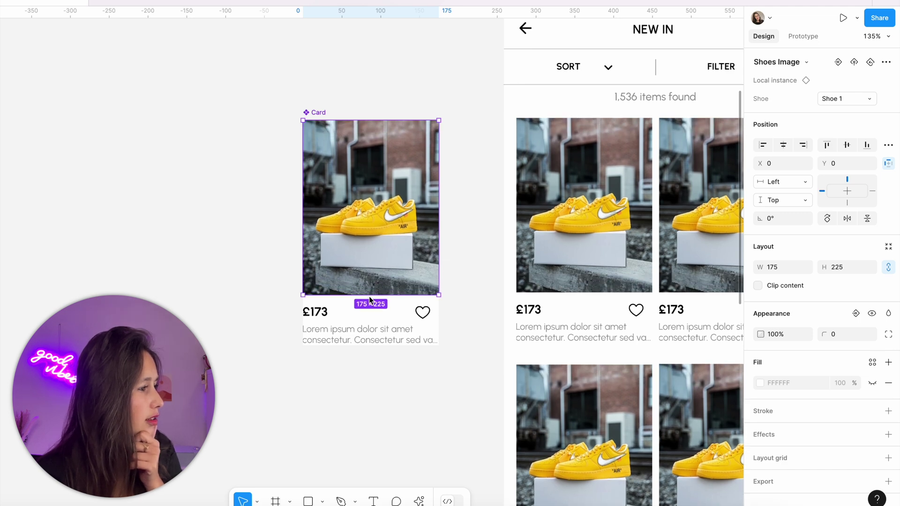
ctrl+scroll(254, 189, down, 1)
scroll(253, 189, right, 5)
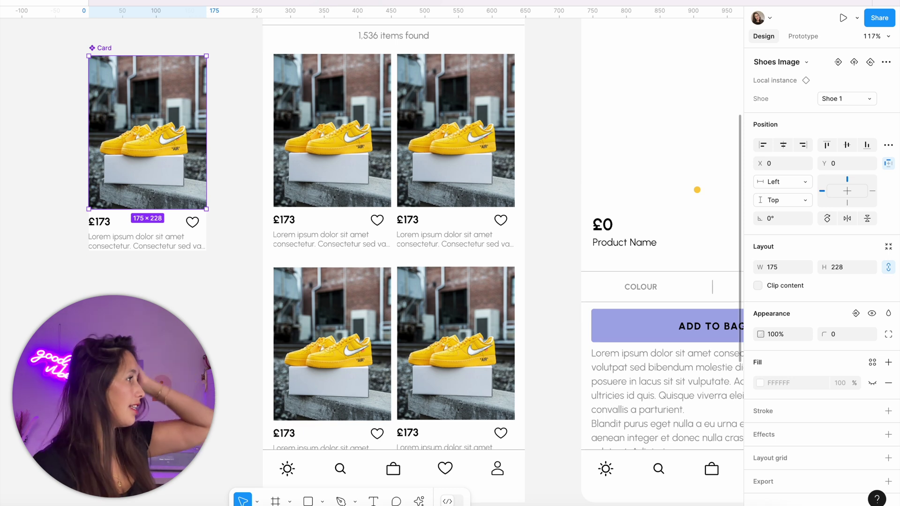
Apply Collection 1's Shoe 3 mode to the first New In card, then revert it to Auto
click(238, 61)
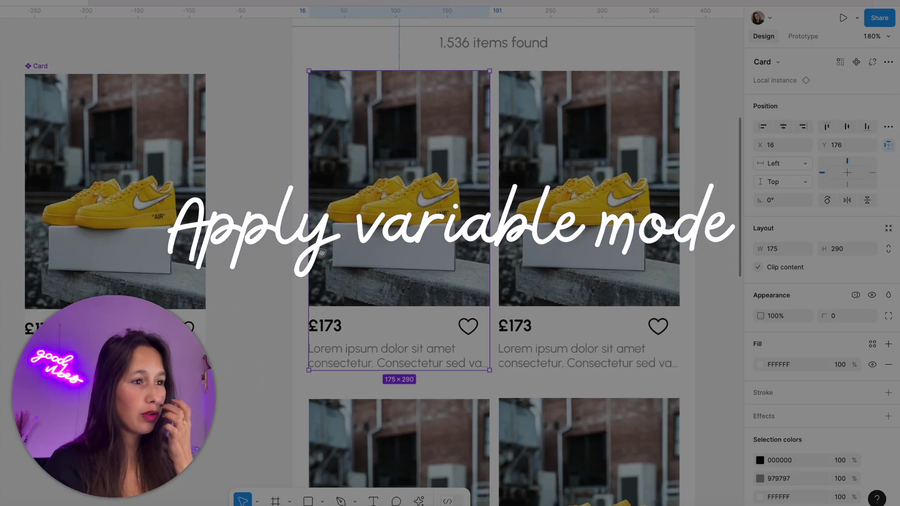
scroll(322, 252, right, 2)
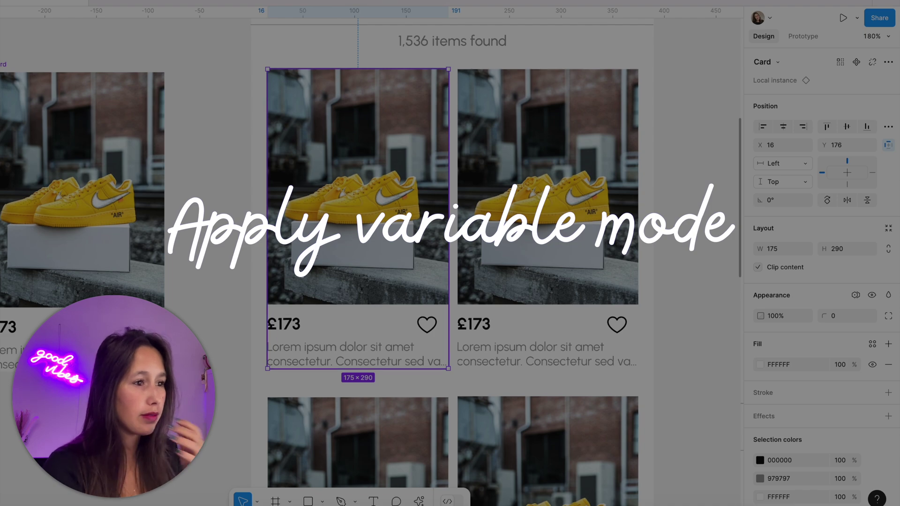
scroll(853, 276, down, 1)
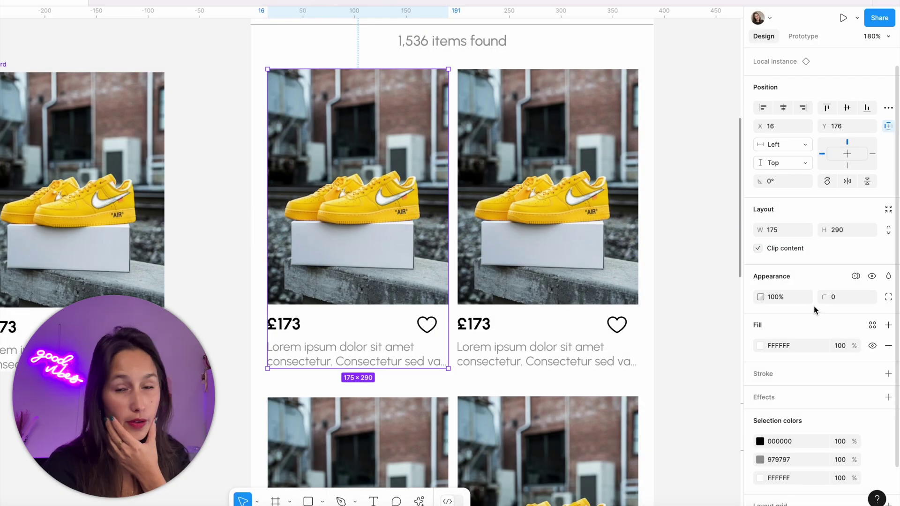
click(856, 278)
mouse_move(844, 311)
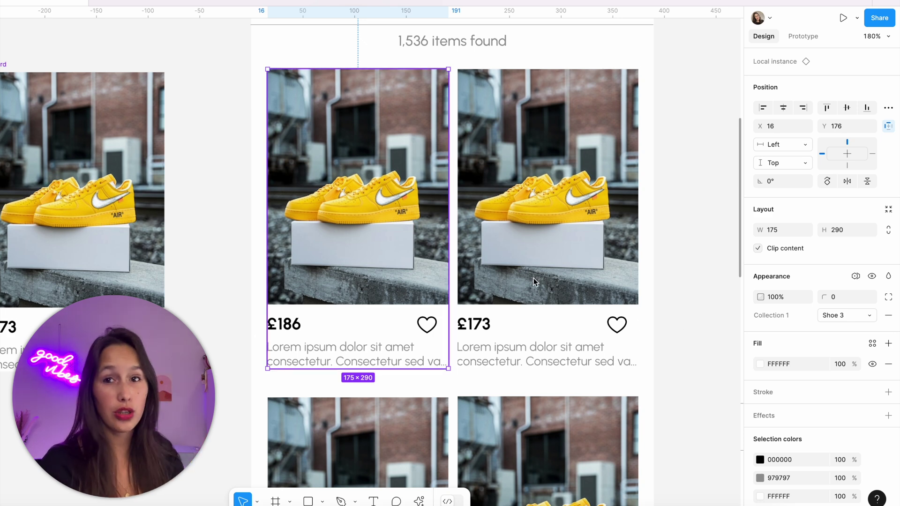
click(842, 318)
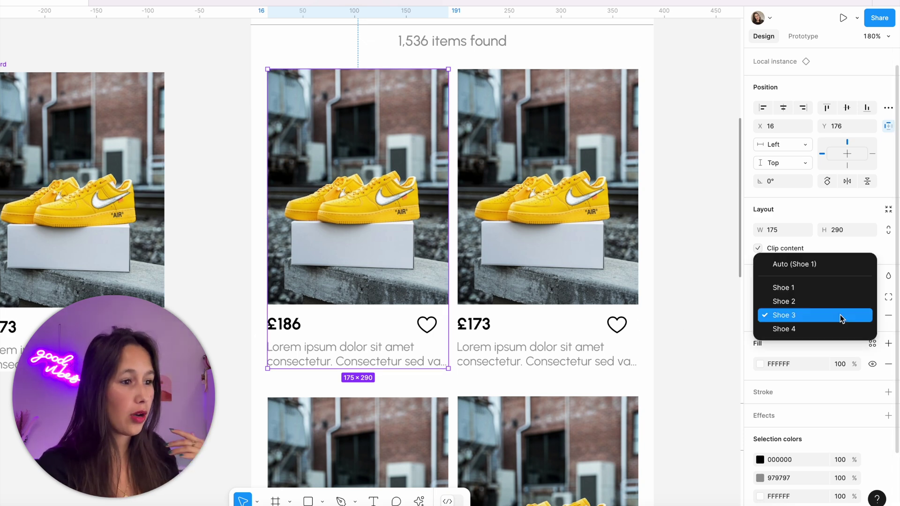
click(818, 264)
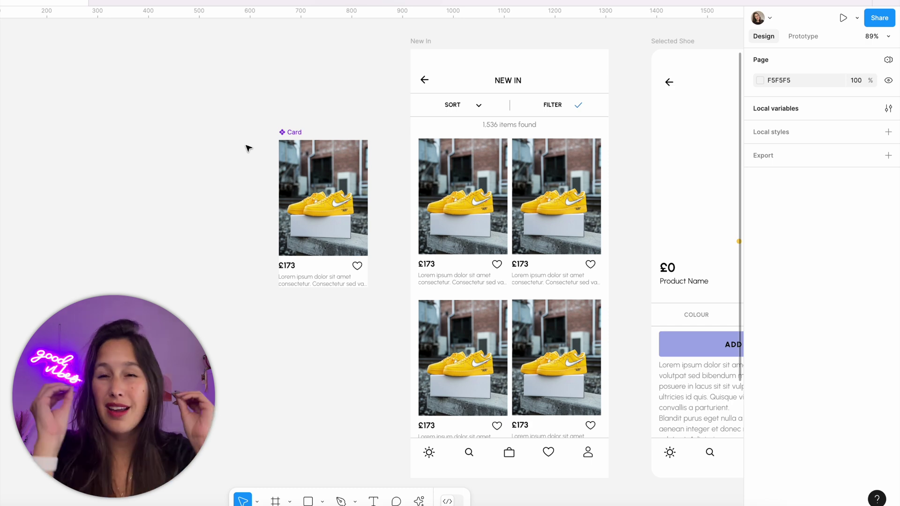
Preview the Shoe 3 and Shoe 2 variants on the Card's shoe image, then return to Shoe 1
click(314, 144)
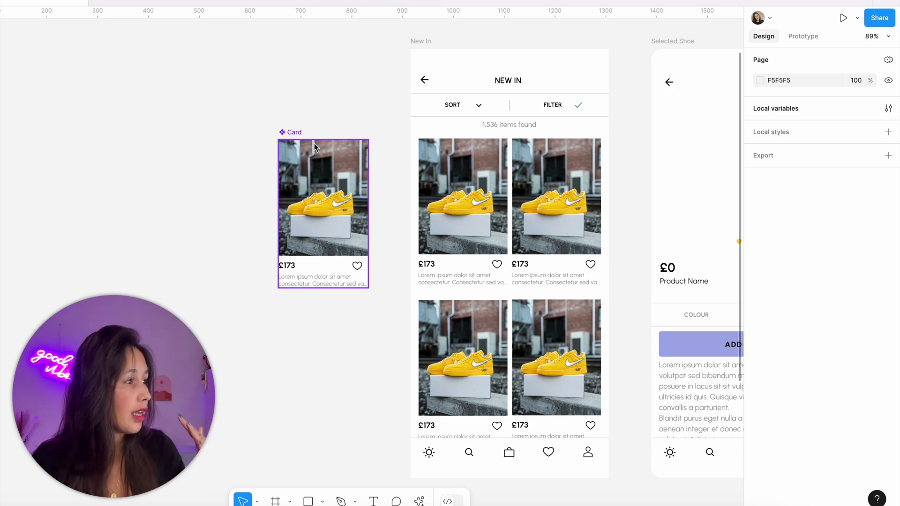
double_click(317, 153)
drag(317, 155, 350, 153)
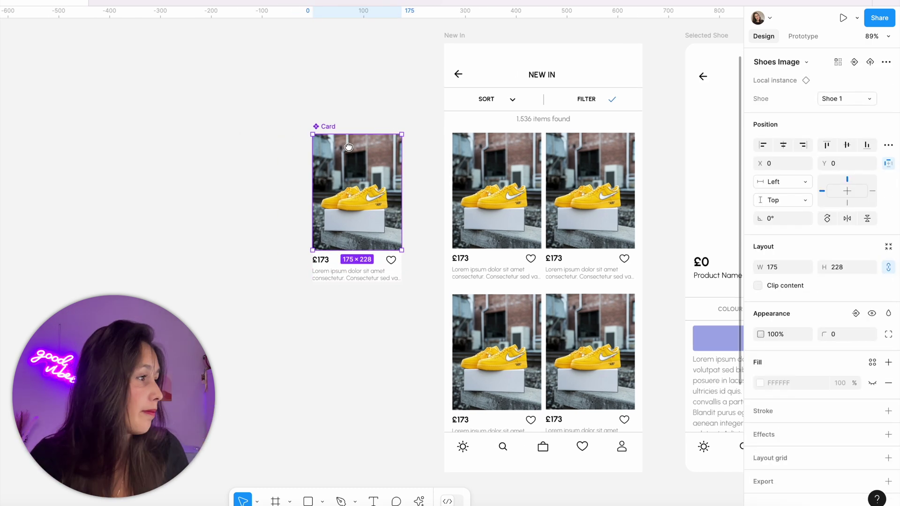
scroll(349, 153, up, 5)
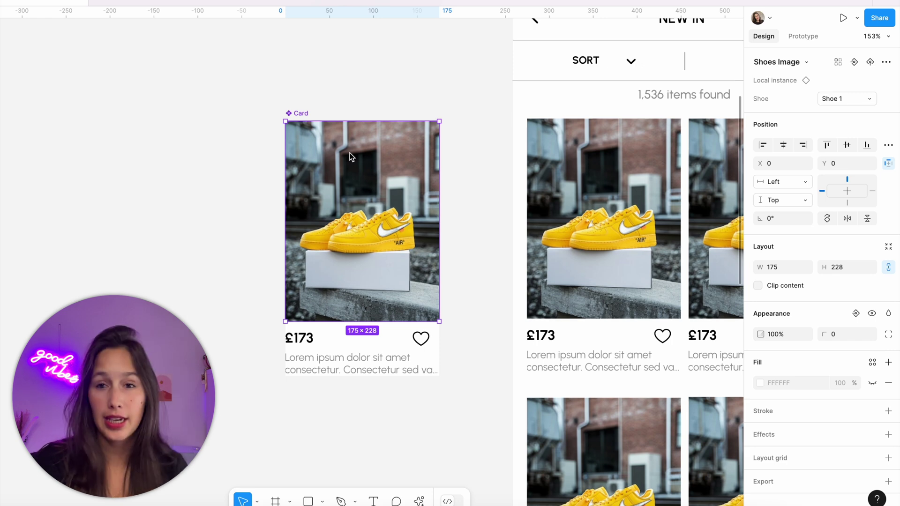
click(873, 96)
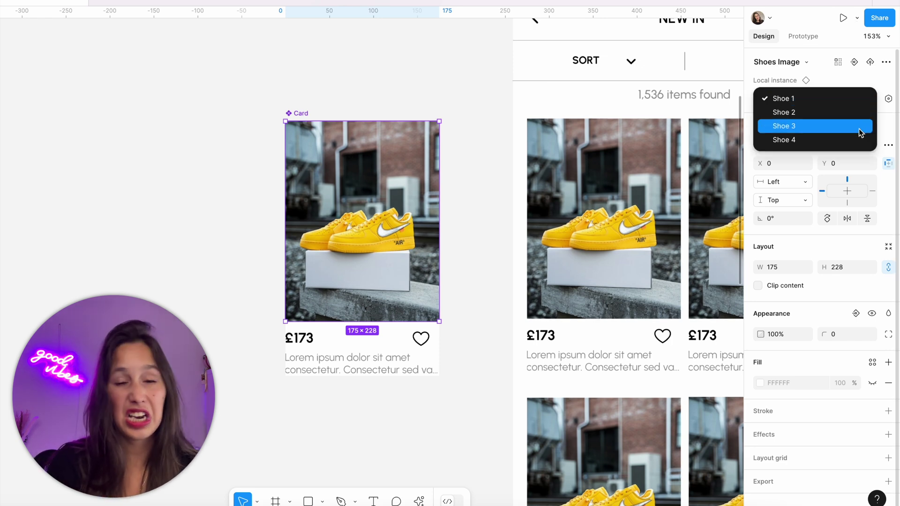
click(859, 127)
click(867, 98)
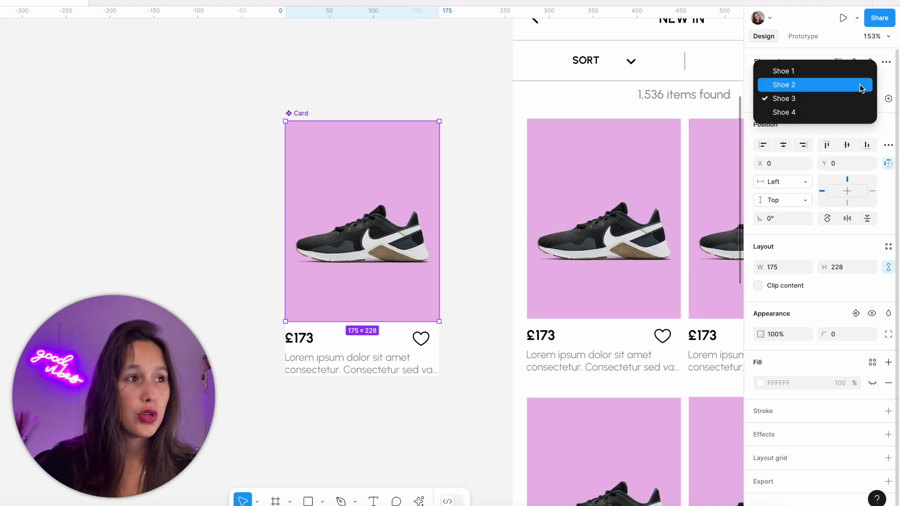
click(862, 85)
click(867, 99)
click(861, 85)
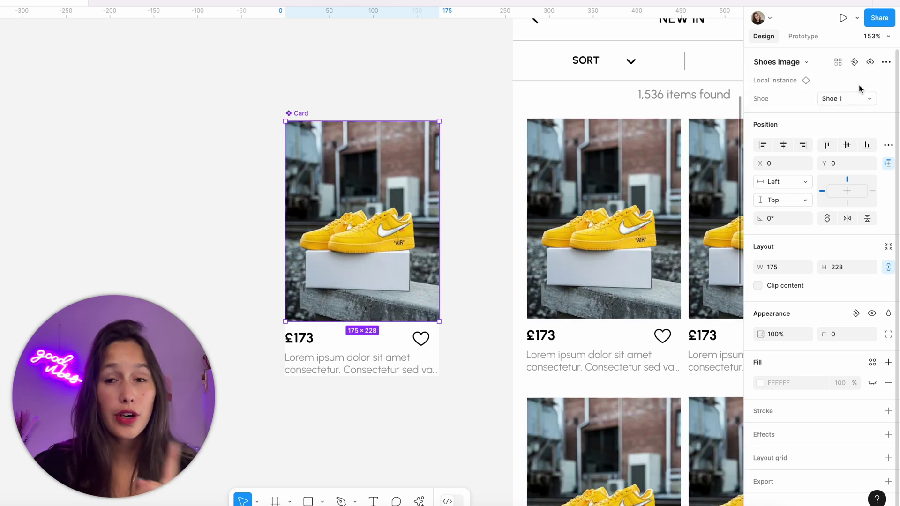
Check the local variables, then bind the shoe image's Shoe property to the Image variable
click(398, 71)
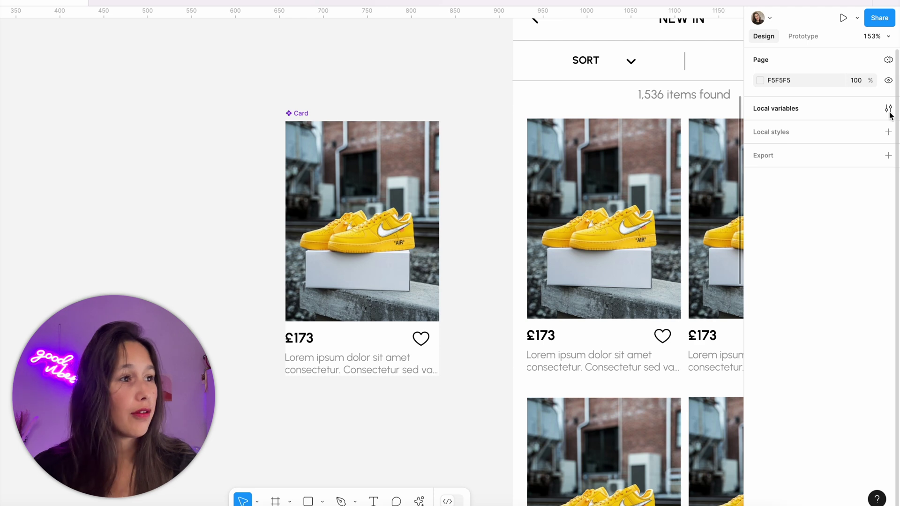
click(888, 108)
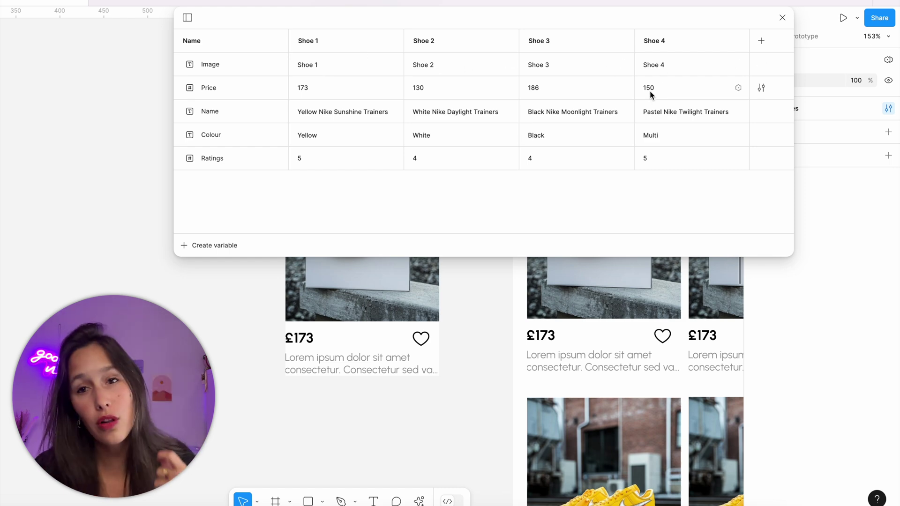
click(783, 17)
click(408, 187)
click(408, 187)
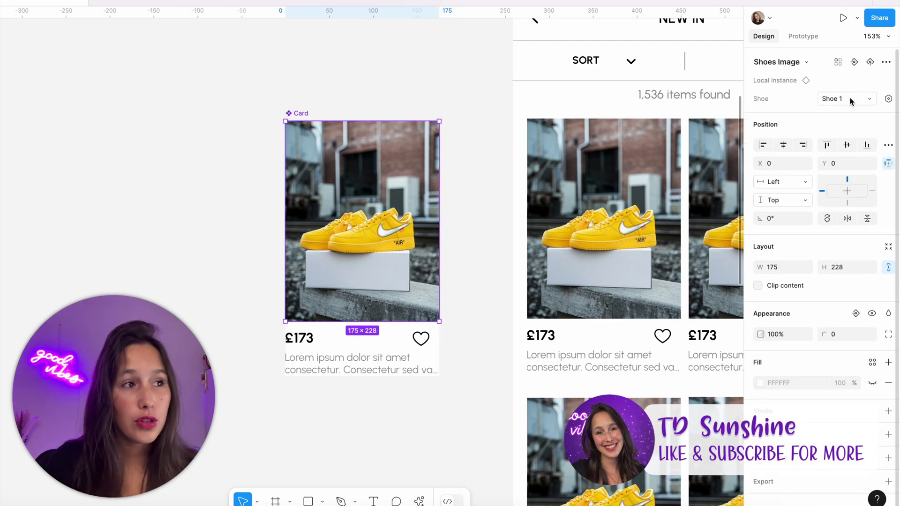
click(889, 99)
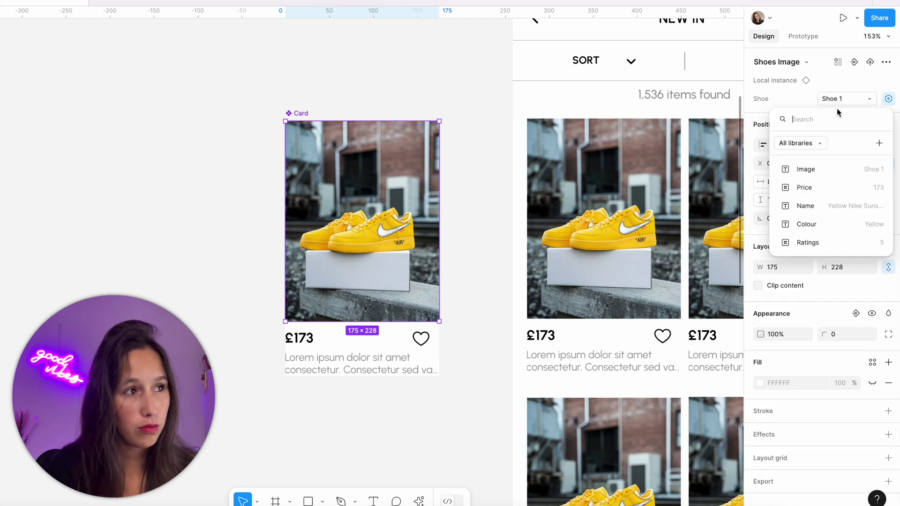
click(860, 165)
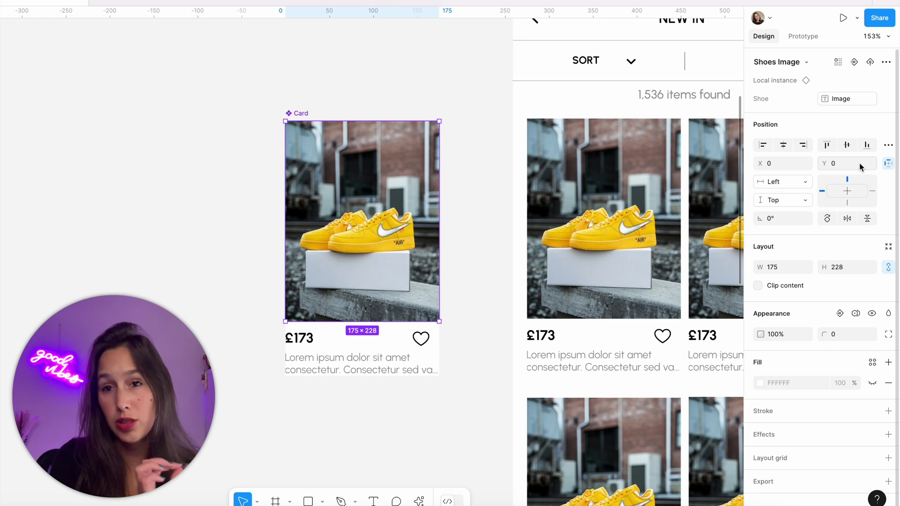
Preview the shoe image in the Shoe 1–4 modes, leaving it set to Shoe 3
scroll(455, 214, left, 3)
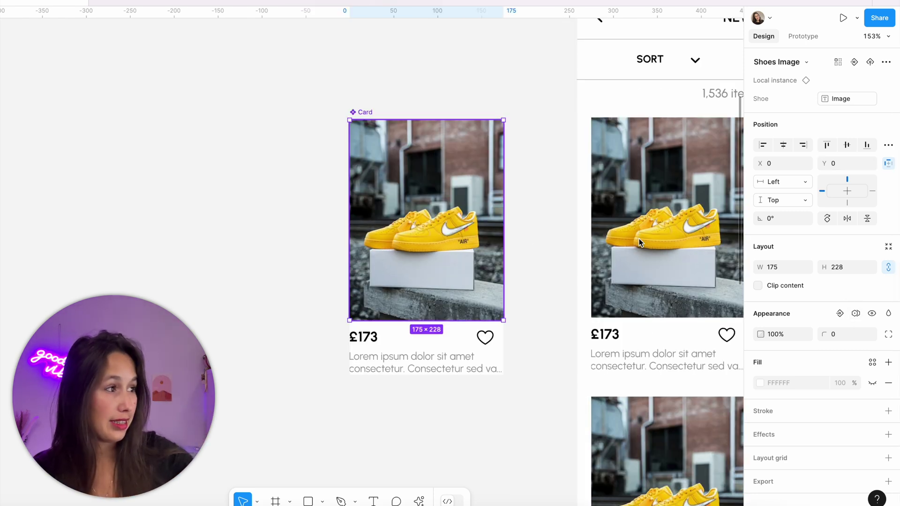
click(857, 314)
mouse_move(845, 347)
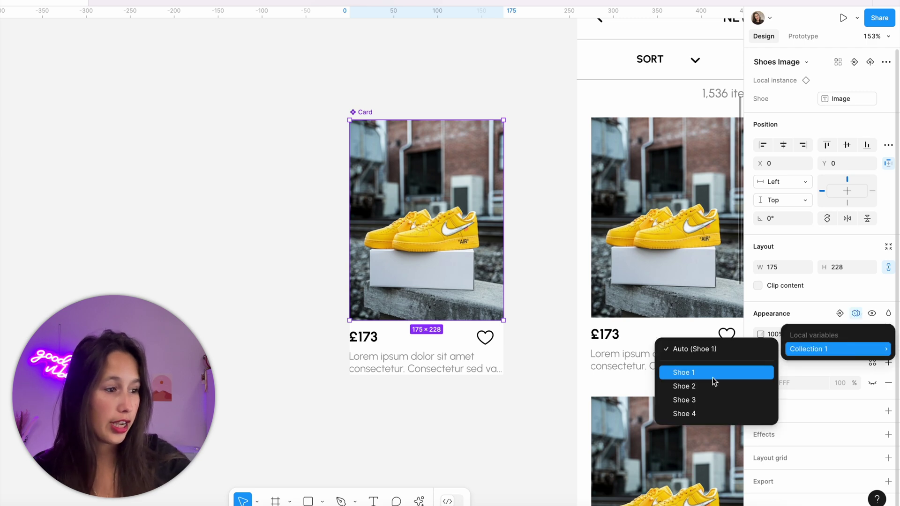
click(711, 386)
click(848, 353)
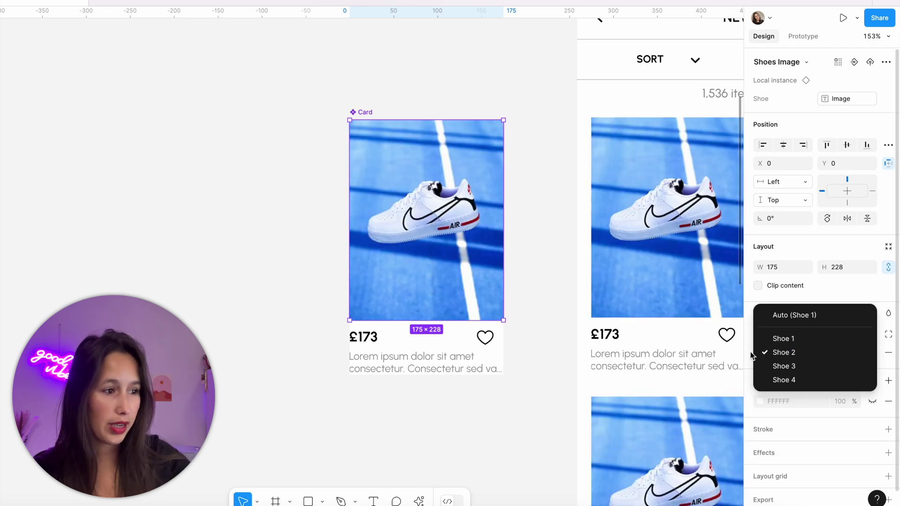
click(775, 338)
click(849, 352)
click(797, 394)
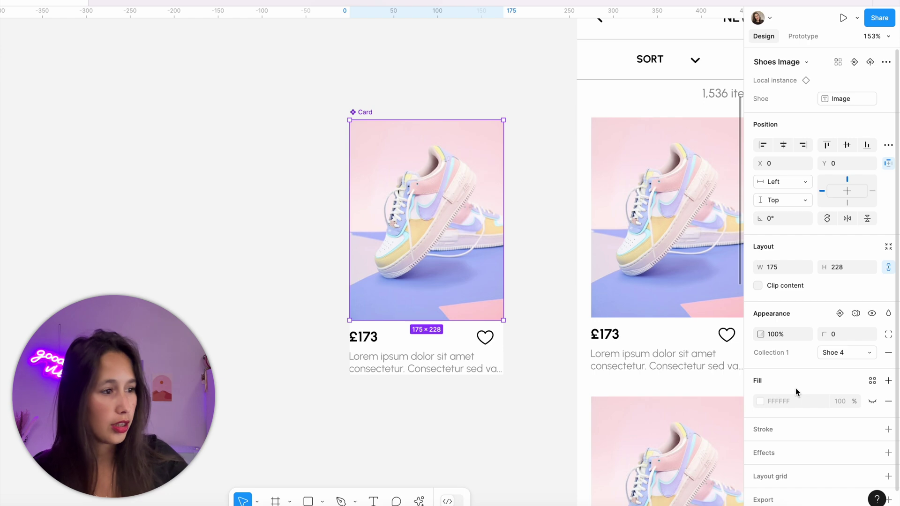
click(836, 355)
click(815, 340)
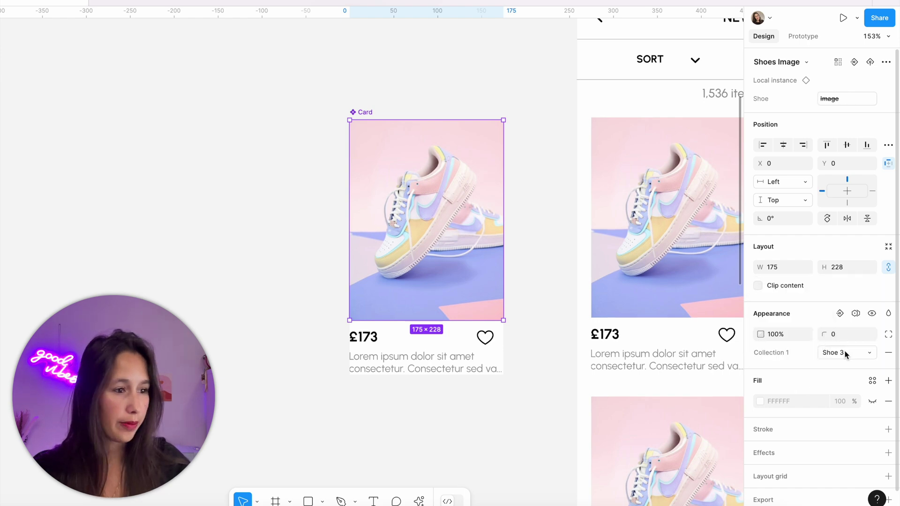
click(846, 353)
click(837, 305)
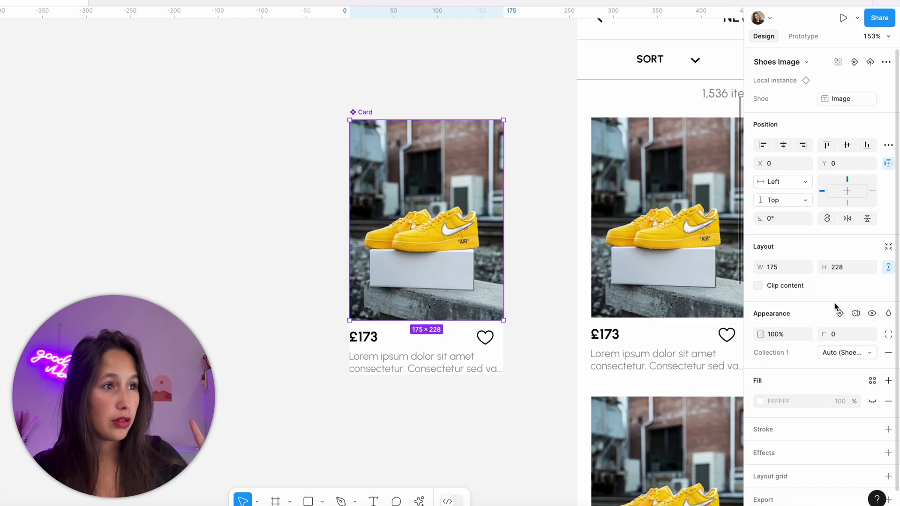
click(836, 353)
click(825, 400)
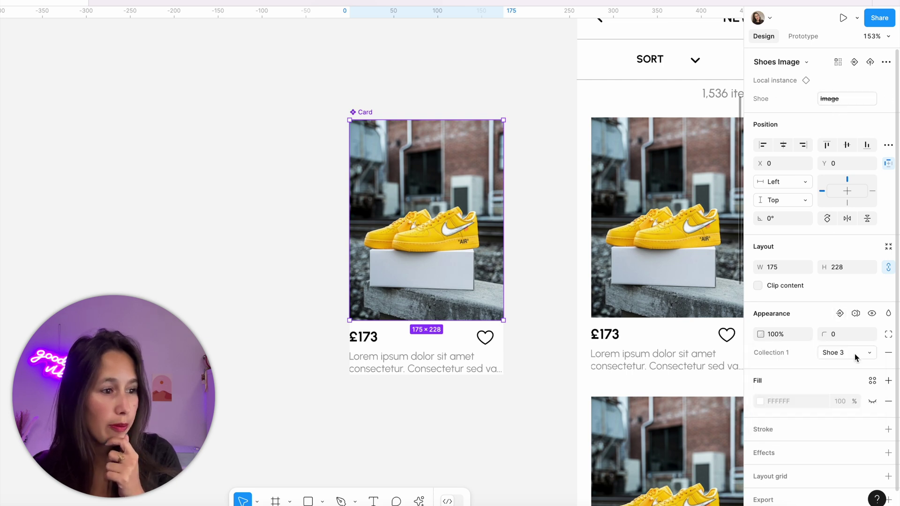
mouse_move(834, 98)
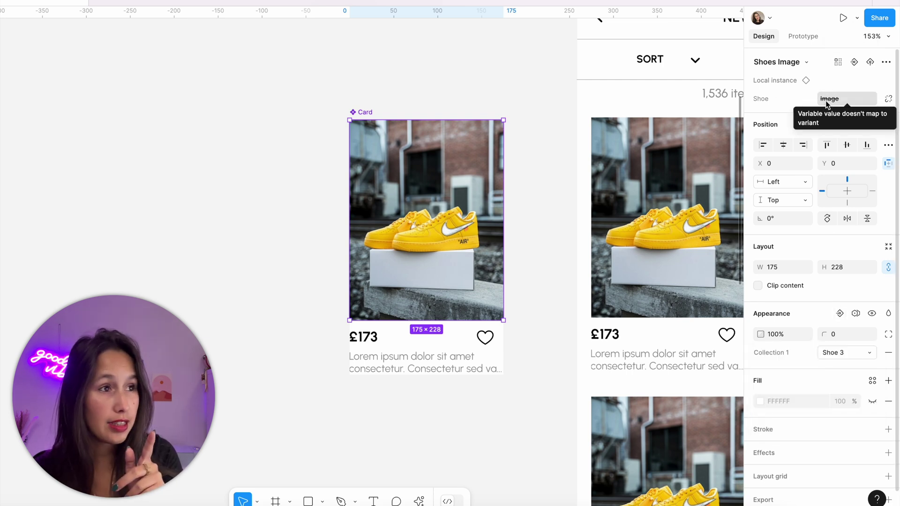
Correct the Shoe 3 Image value in the local variables table
click(516, 52)
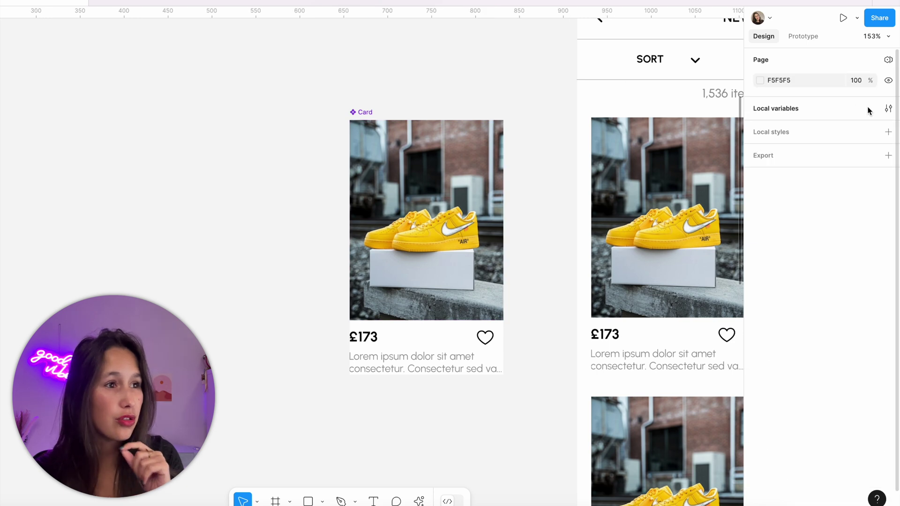
click(888, 109)
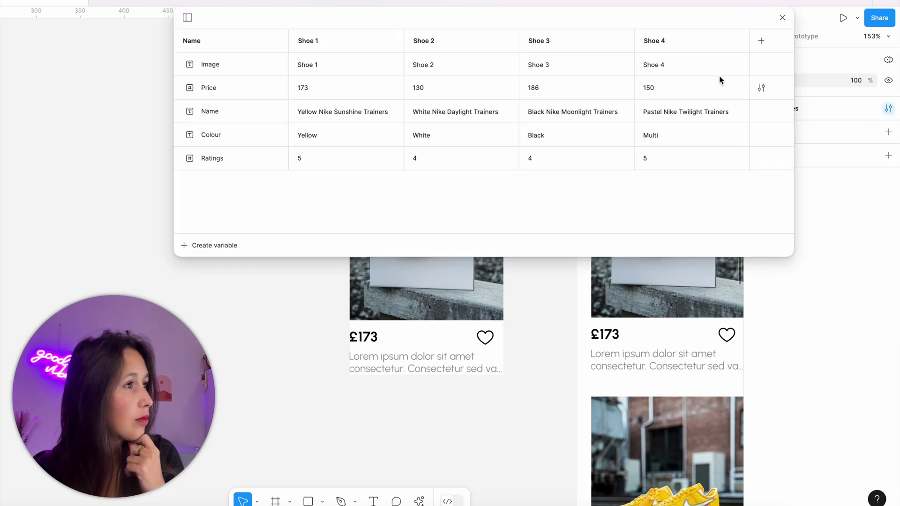
double_click(540, 64)
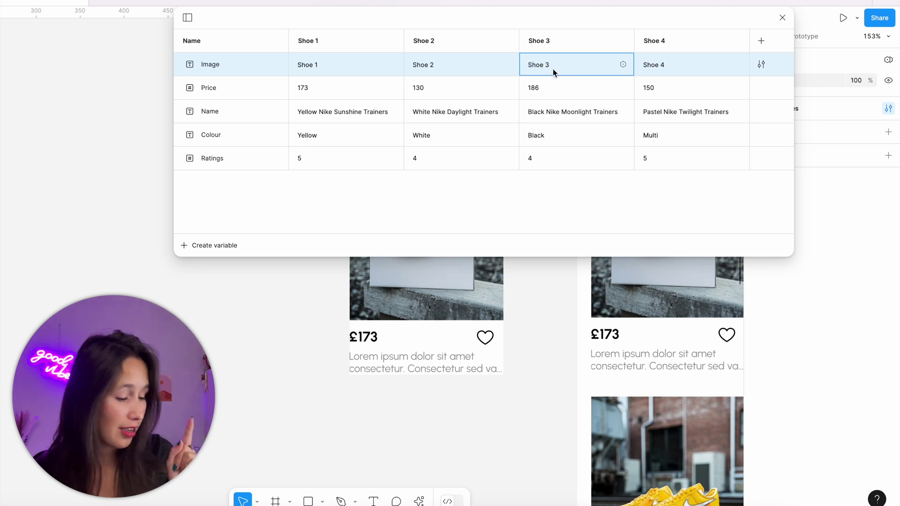
click(783, 17)
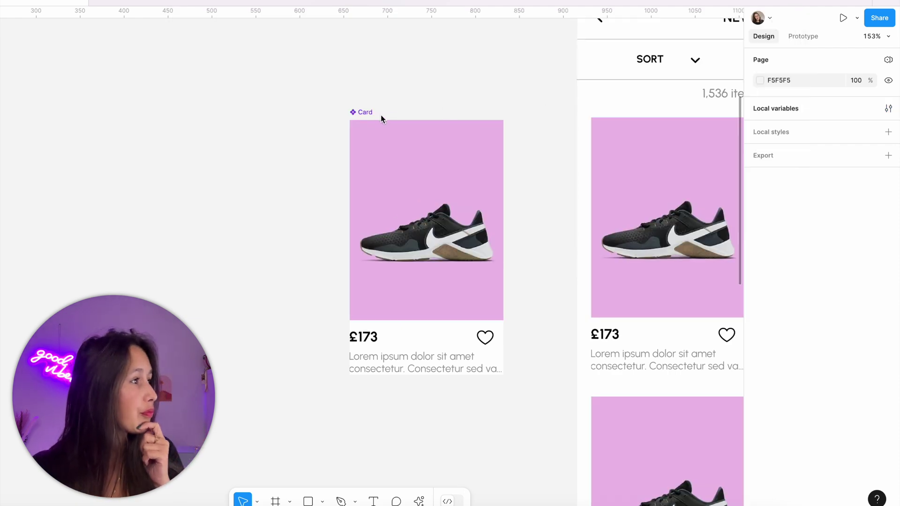
Reset the card's Shoes Image to Auto mode and check the price text's modes
click(403, 170)
click(410, 175)
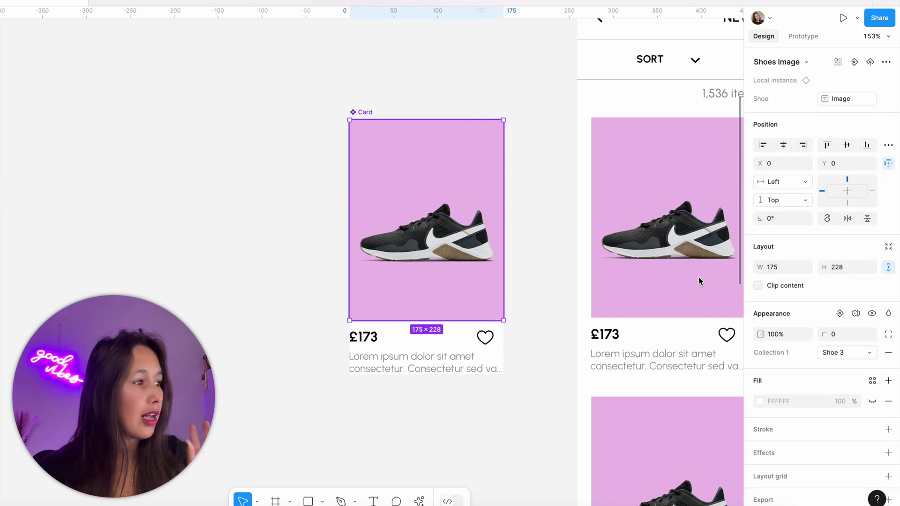
click(838, 352)
click(822, 303)
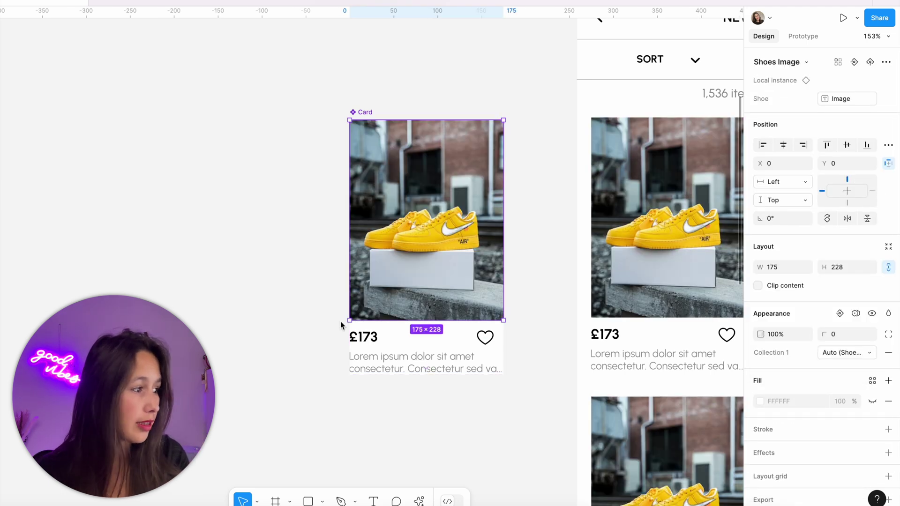
click(365, 337)
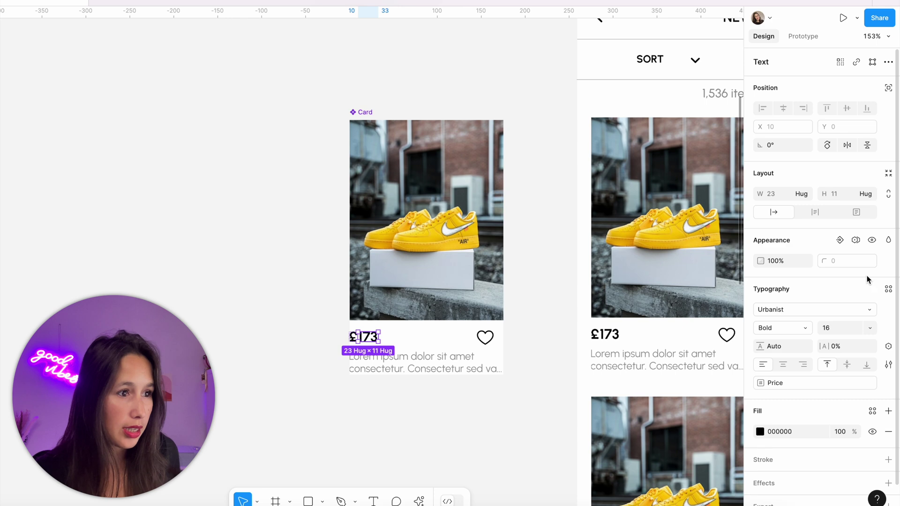
click(857, 241)
click(545, 114)
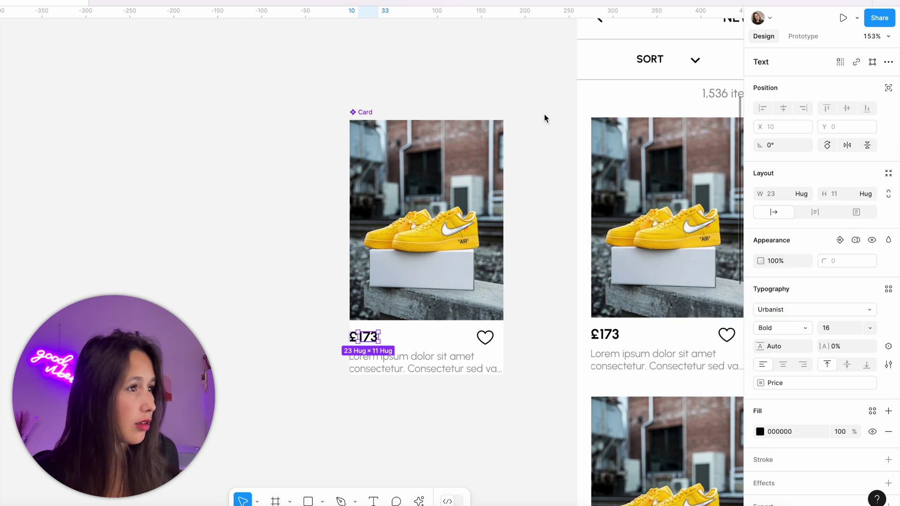
Apply the Collection 1 Shoe 2 mode to the top-right grid card
click(617, 153)
scroll(516, 154, right, 5)
scroll(464, 134, down, 3)
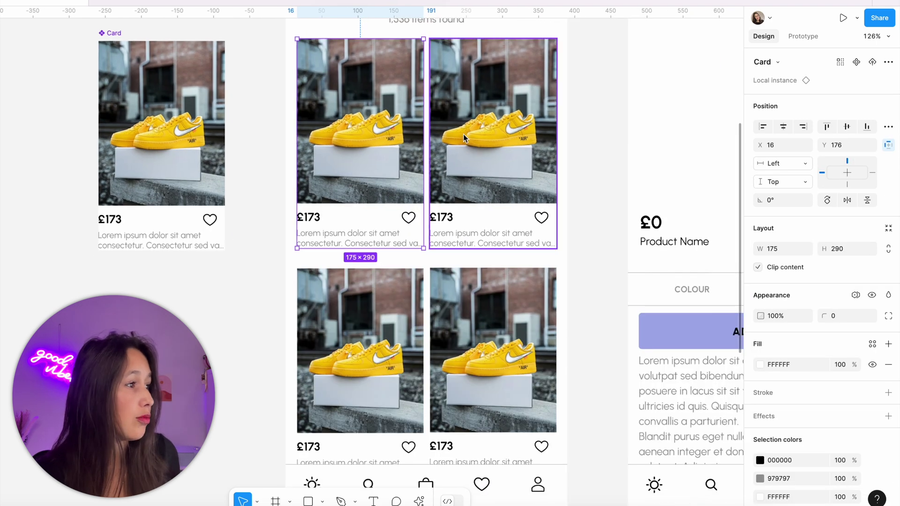
click(463, 134)
click(387, 149)
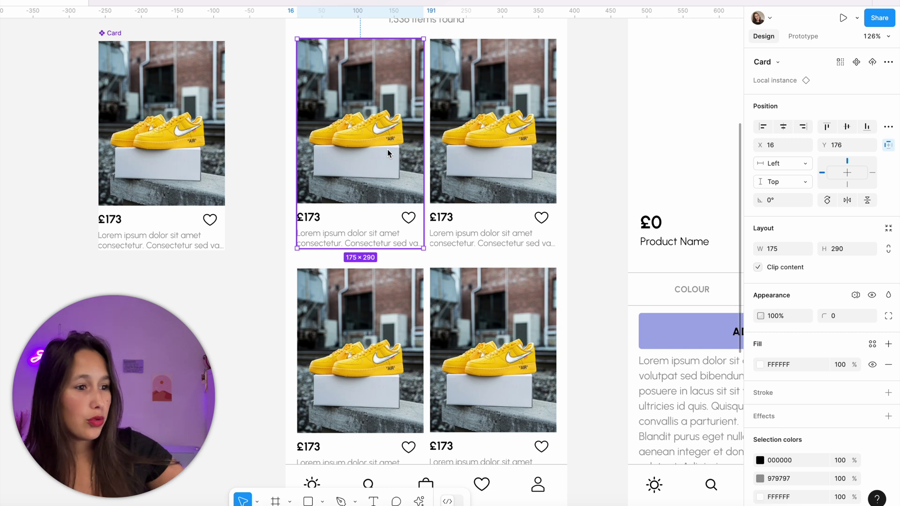
click(476, 151)
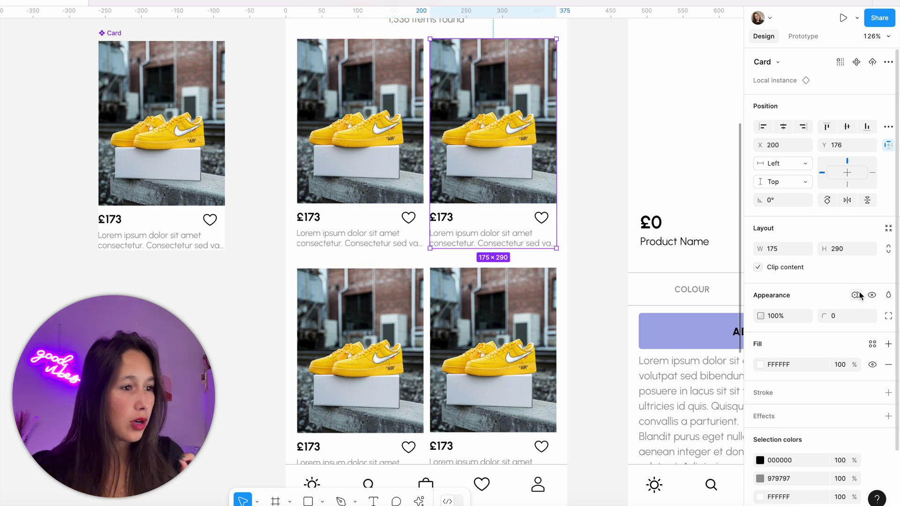
click(858, 295)
mouse_move(841, 331)
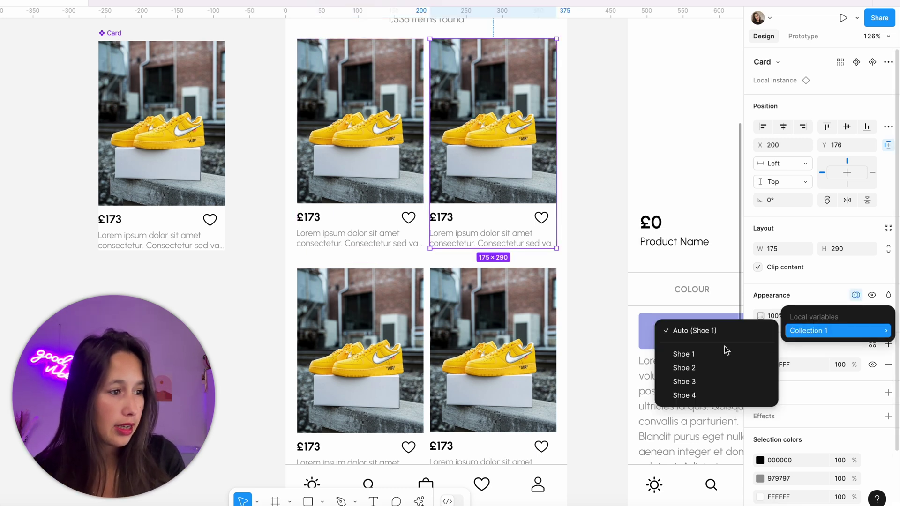
click(718, 368)
Apply Shoe 3 to the bottom-left card and Shoe 4 to the bottom-right card
click(350, 305)
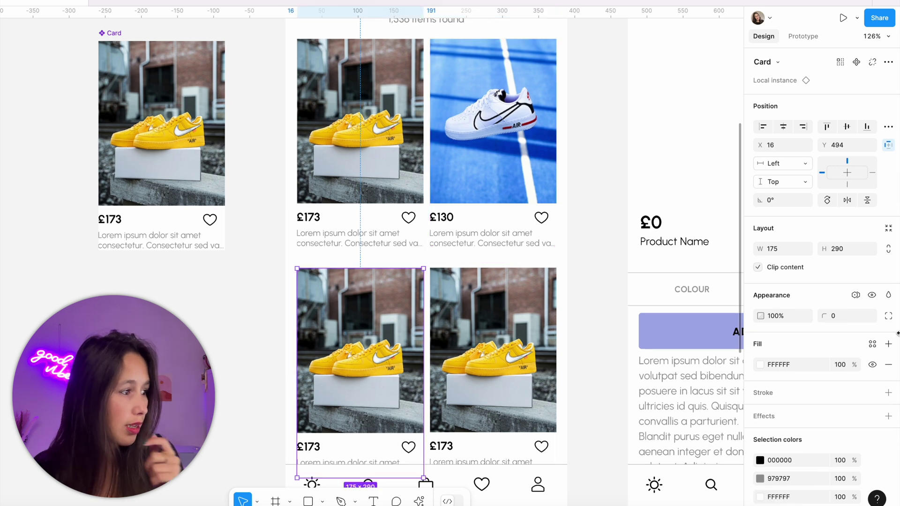
click(858, 295)
mouse_move(844, 331)
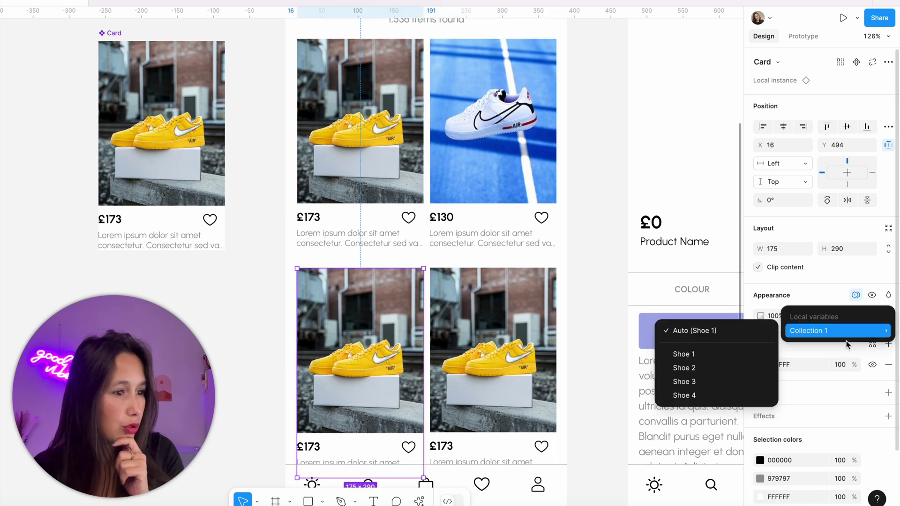
click(747, 378)
click(506, 342)
click(857, 296)
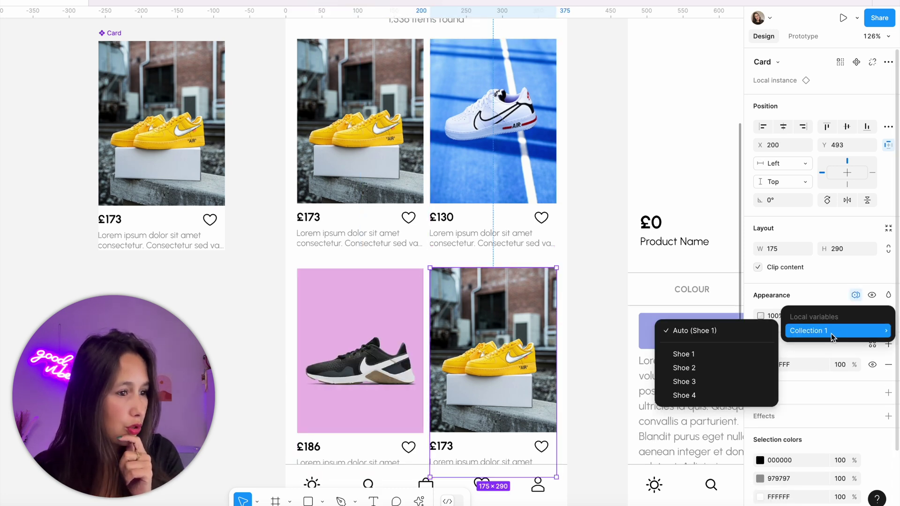
click(689, 396)
Select the top-left card and bring up its variable mode choices
click(595, 294)
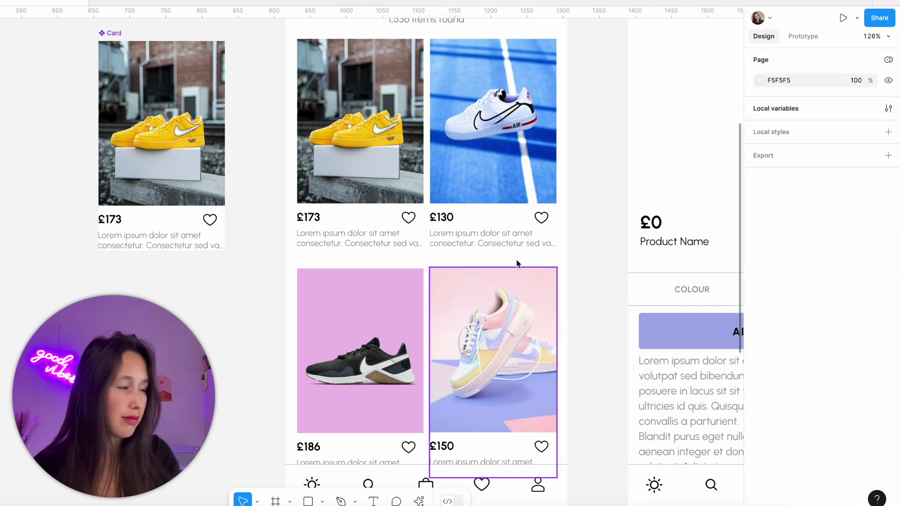
click(377, 180)
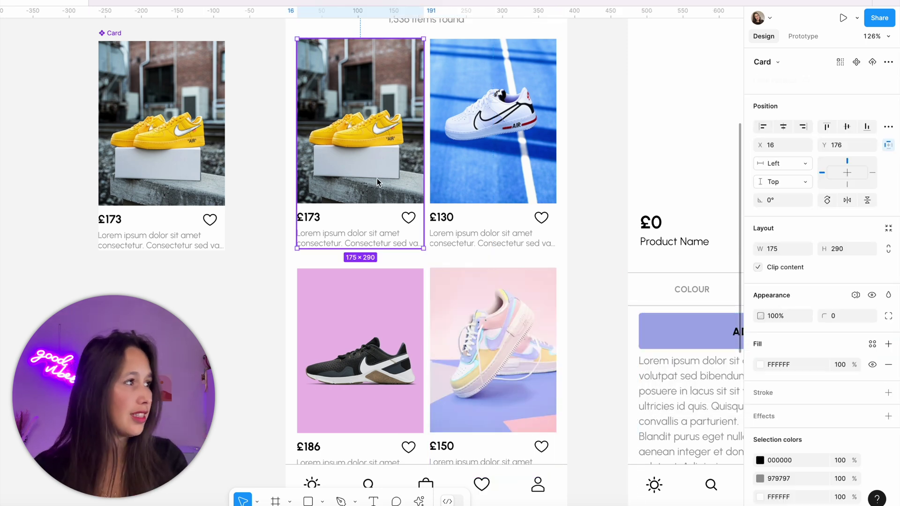
click(857, 296)
mouse_move(840, 334)
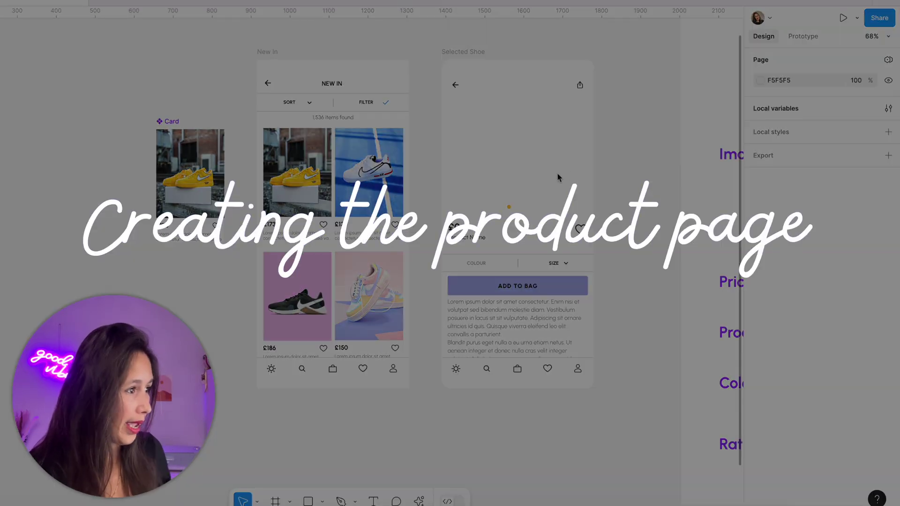
Bind the product page's £0 price text to Price and Product Name text to Name
scroll(478, 235, up, 3)
click(439, 224)
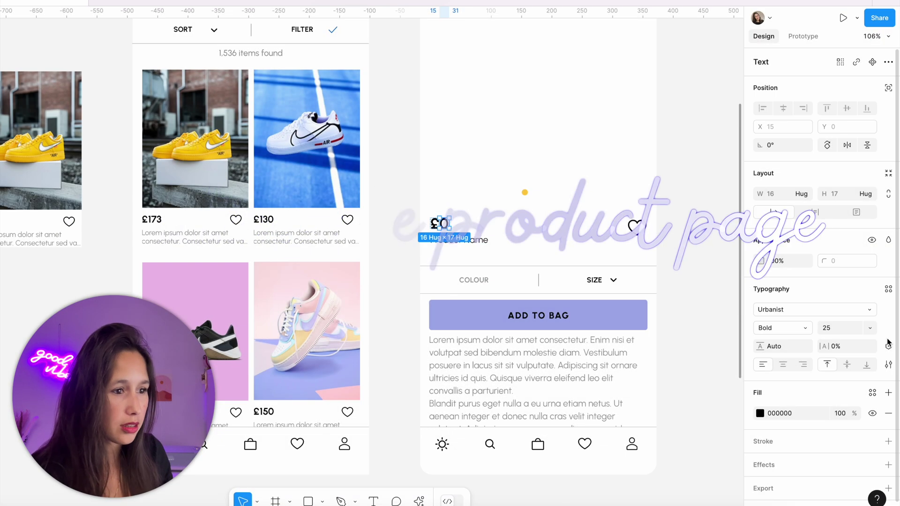
click(889, 346)
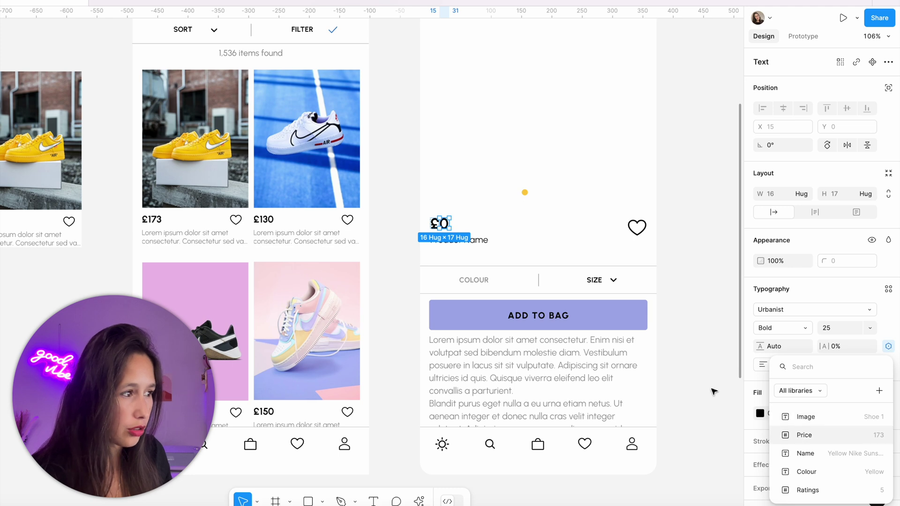
click(801, 435)
click(470, 241)
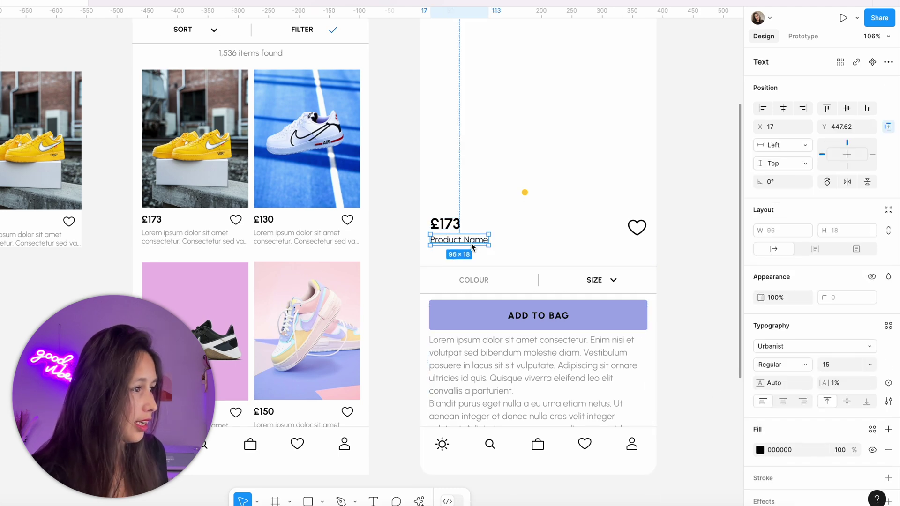
click(888, 383)
click(832, 460)
Bind the COLOUR text to the Colour variable so it reads YELLOW
click(483, 283)
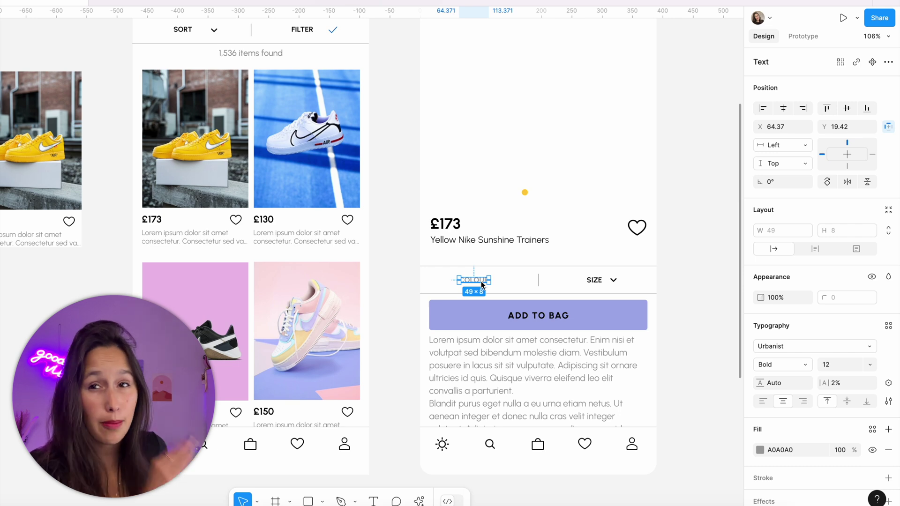
click(587, 283)
key(Escape)
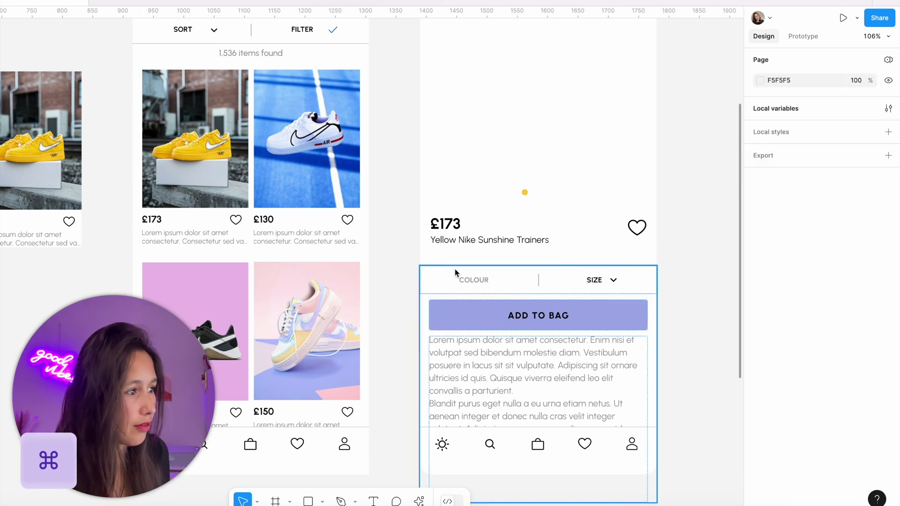
click(468, 274)
double_click(468, 275)
key(Escape)
super+click(474, 280)
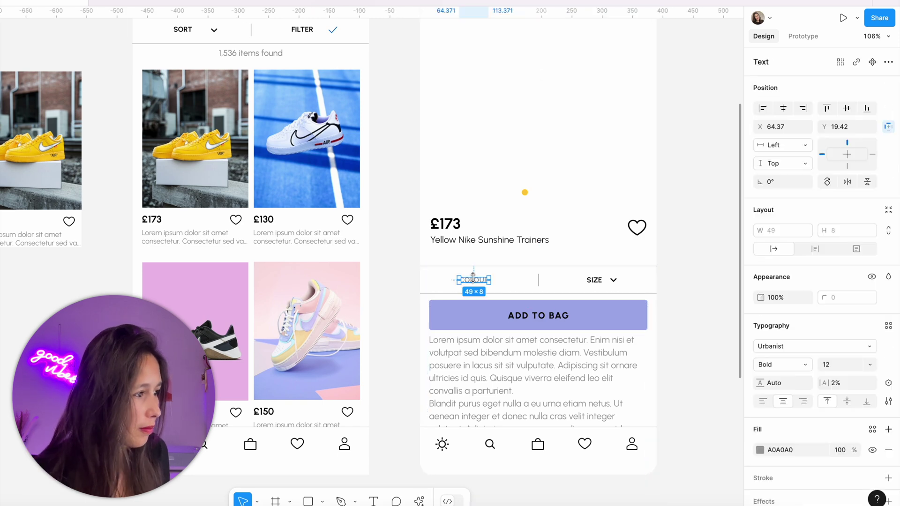
click(889, 380)
click(818, 482)
key(Escape)
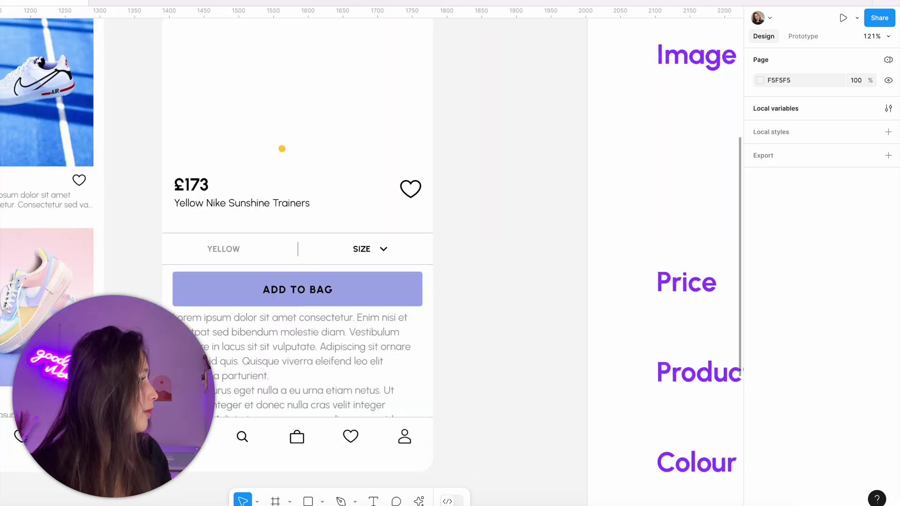
Place the five-star rating under the product name and bind its Rating to the Ratings variable
drag(206, 434, 184, 219)
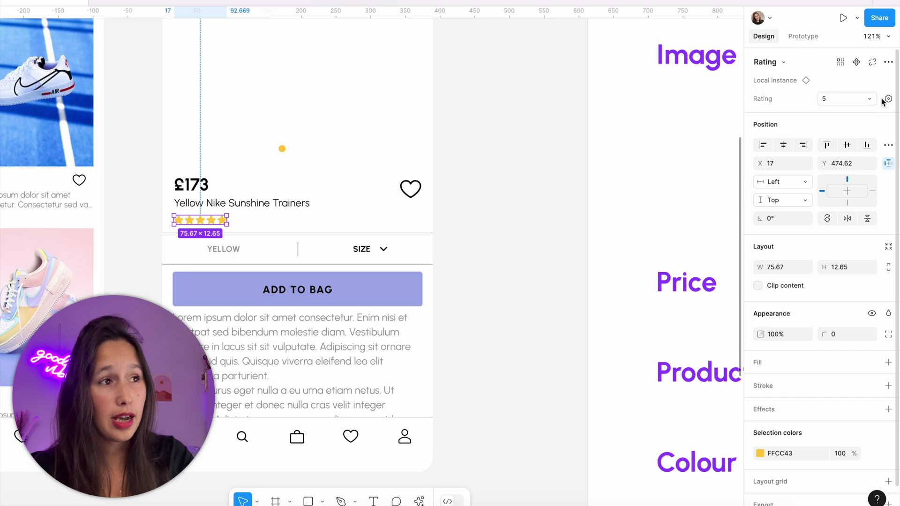
click(889, 99)
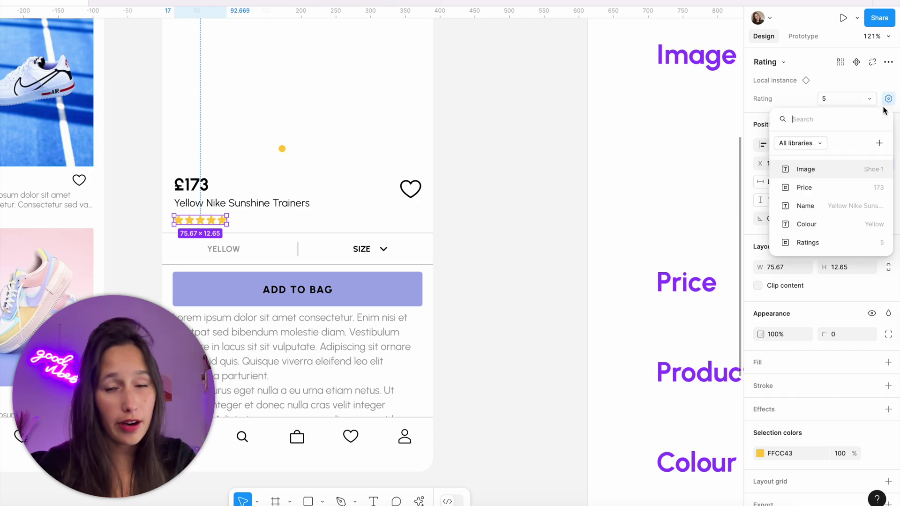
click(830, 242)
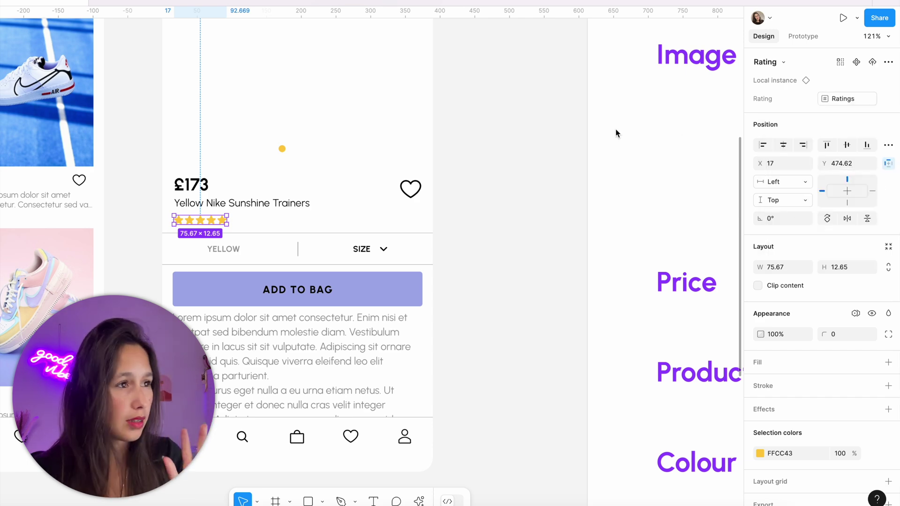
scroll(538, 237, up, 2)
scroll(538, 237, left, 3)
Reveal the hidden Shoes Image and align it to the frame's left and top edges
scroll(539, 235, down, 2)
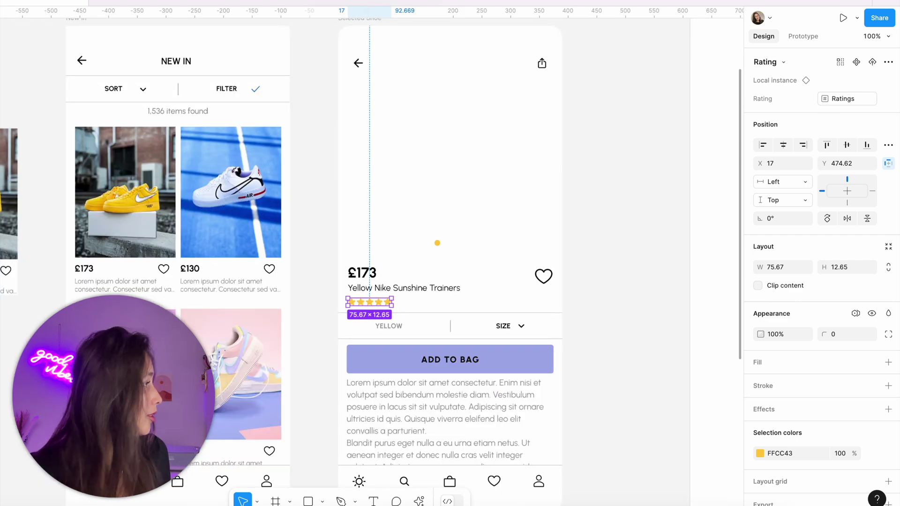
key(Escape)
click(422, 132)
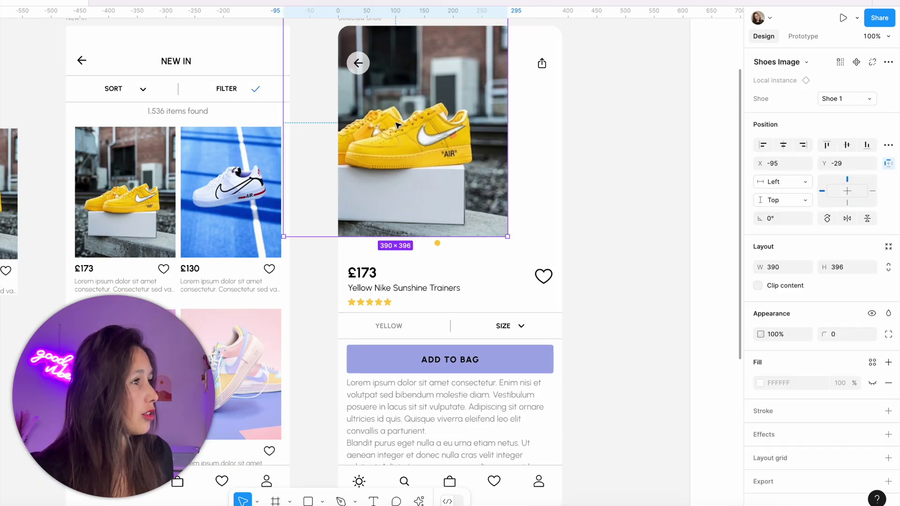
click(763, 147)
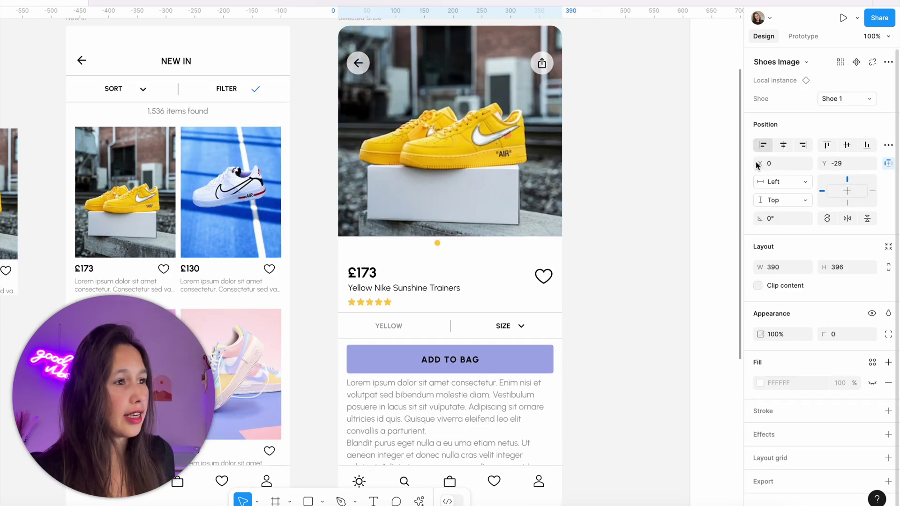
click(827, 146)
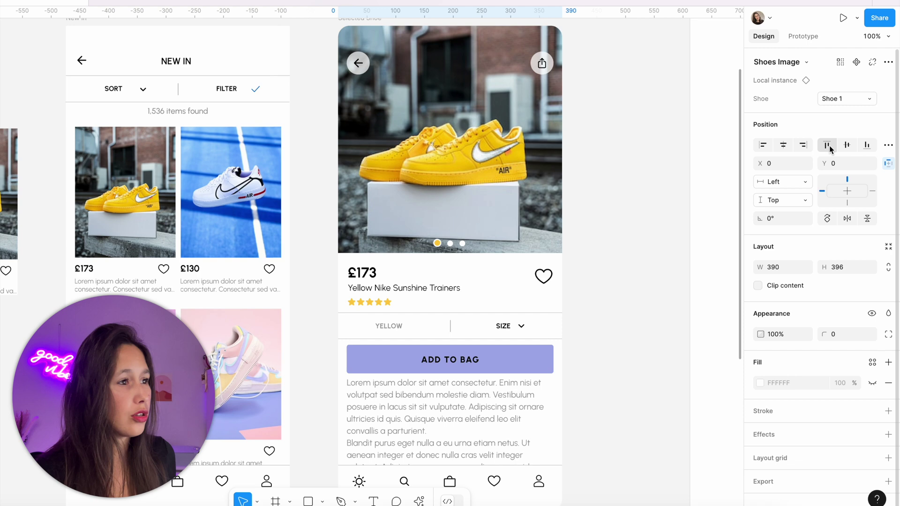
click(612, 161)
Bind the shoe image's Shoe property to the Image variable
scroll(496, 159, right, 2)
click(478, 157)
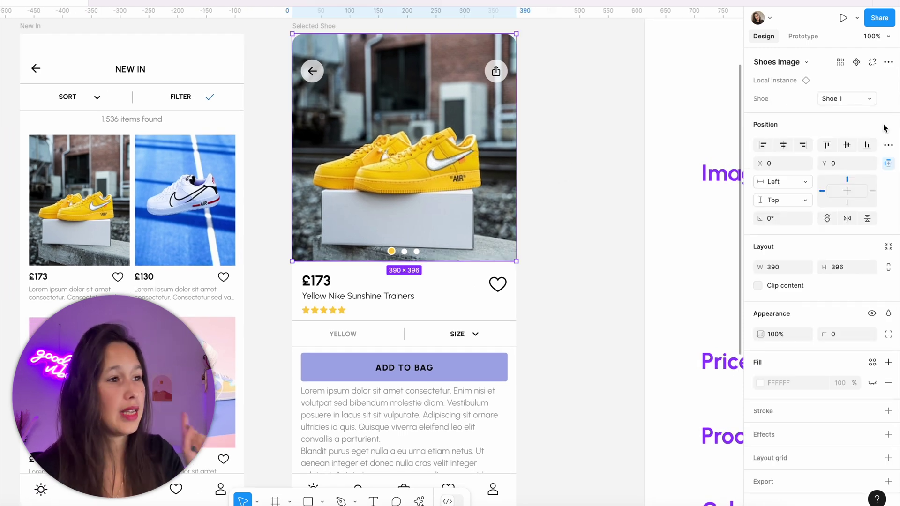
click(888, 99)
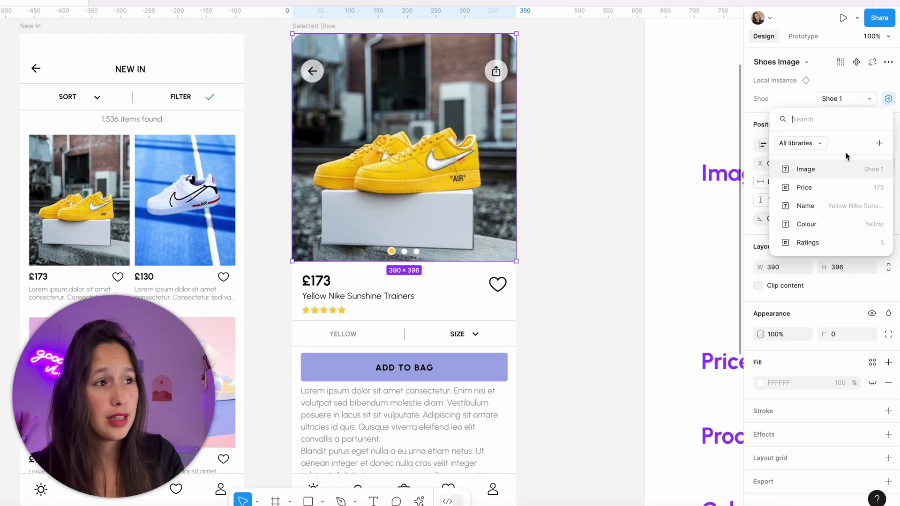
click(825, 173)
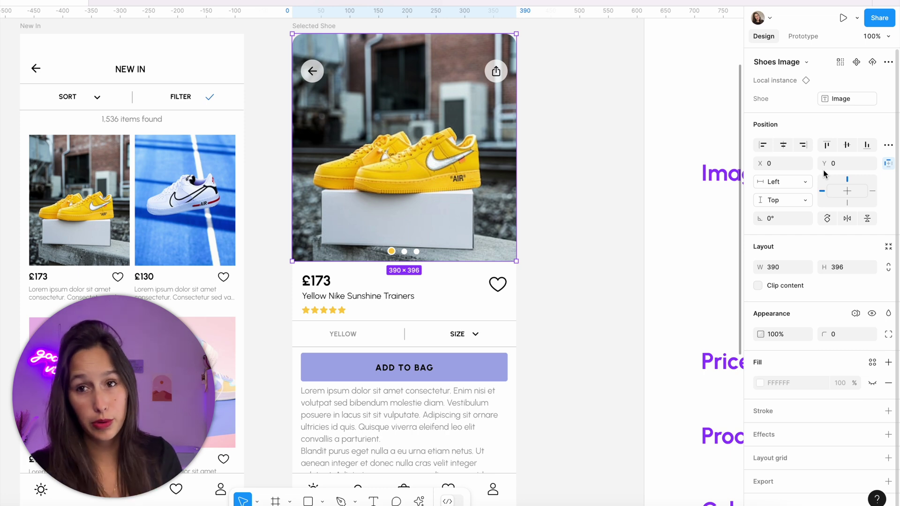
click(628, 177)
scroll(628, 177, down, 2)
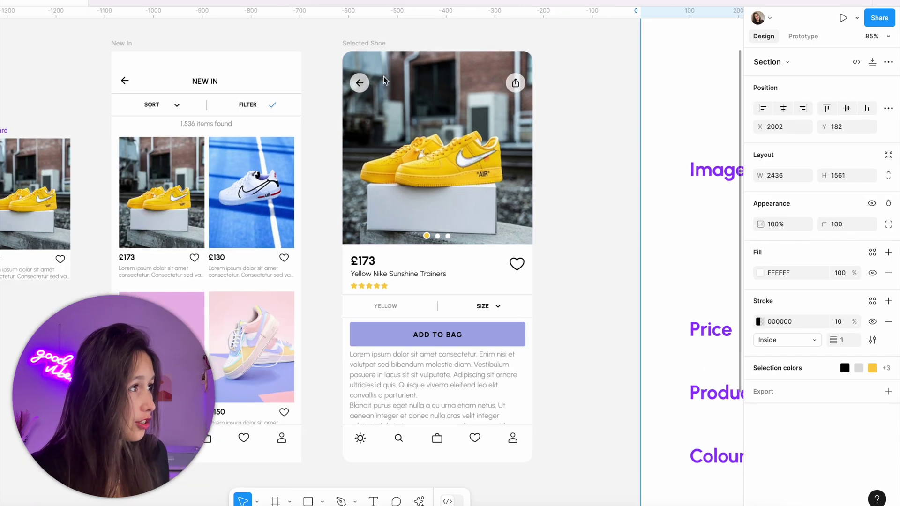
Apply Collection 1 to the Selected Shoe frame in Shoe 2 mode
click(371, 48)
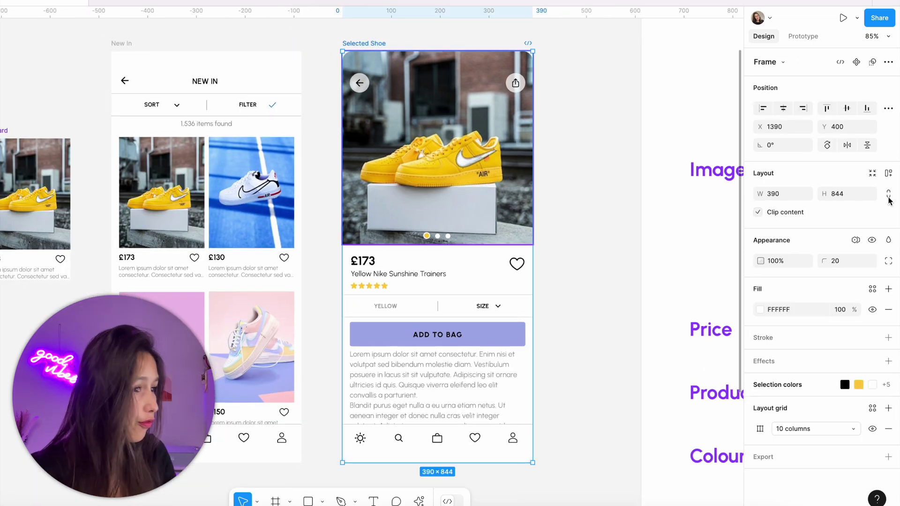
click(857, 240)
mouse_move(857, 275)
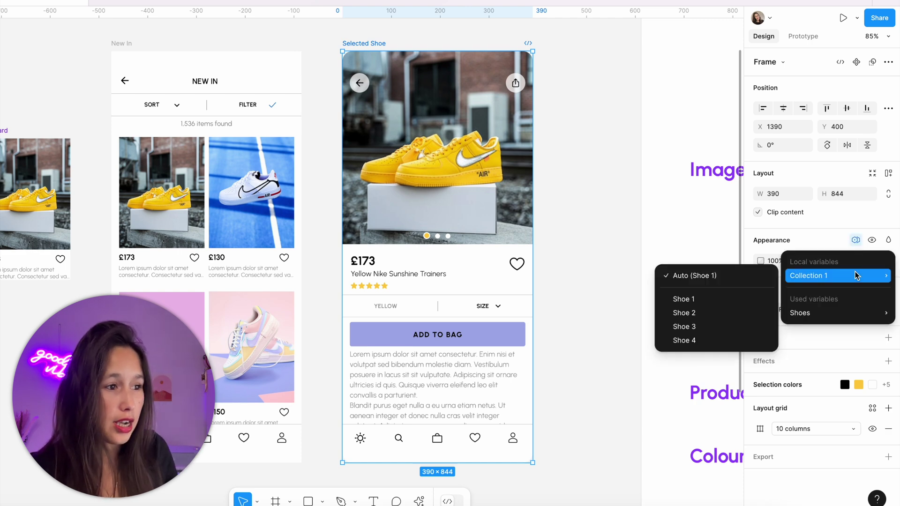
click(686, 313)
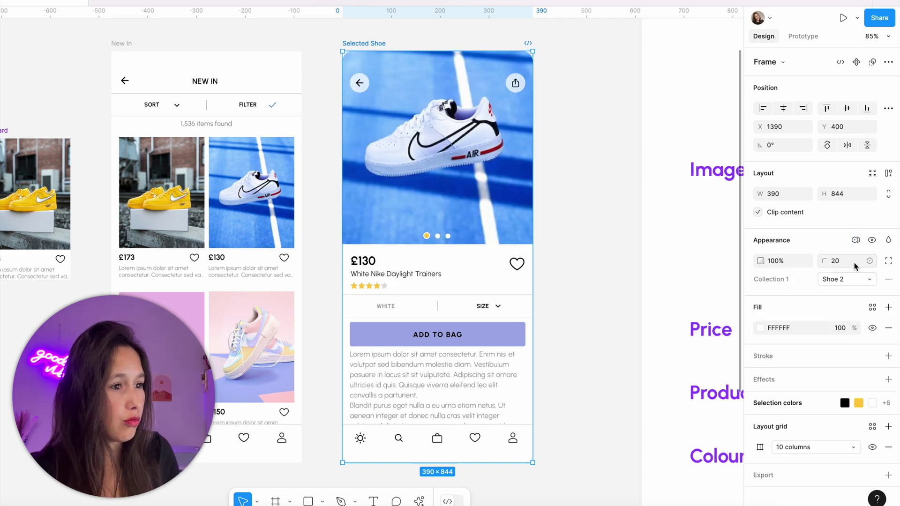
Preview the Shoe 4 and Shoe 3 modes, then set the frame back to Auto (Shoe 1)
click(851, 277)
click(809, 307)
click(828, 278)
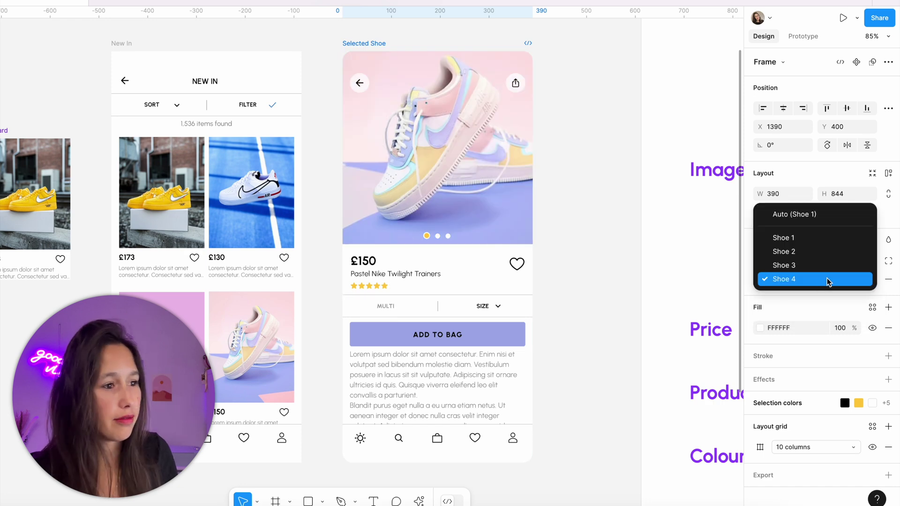
click(810, 264)
click(840, 280)
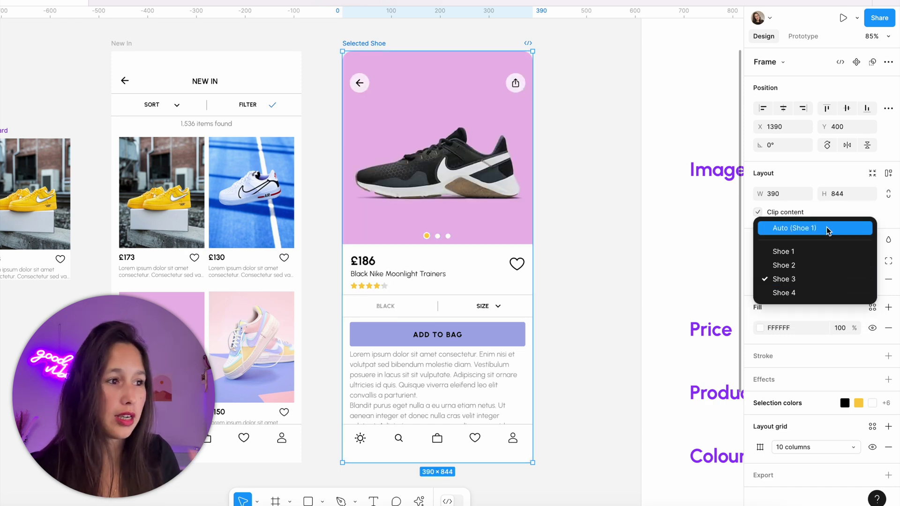
click(826, 226)
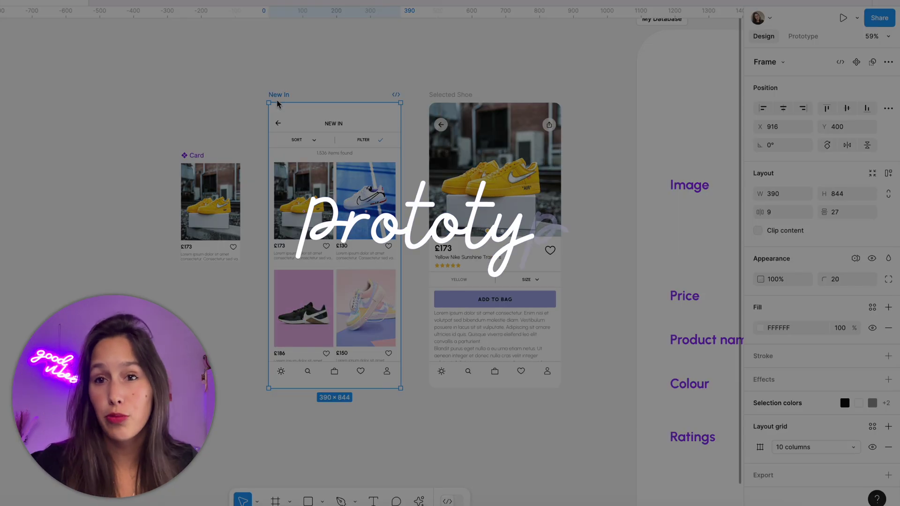
In Prototype mode, connect the first yellow-shoe card to Selected Shoe on click
key(alt+9)
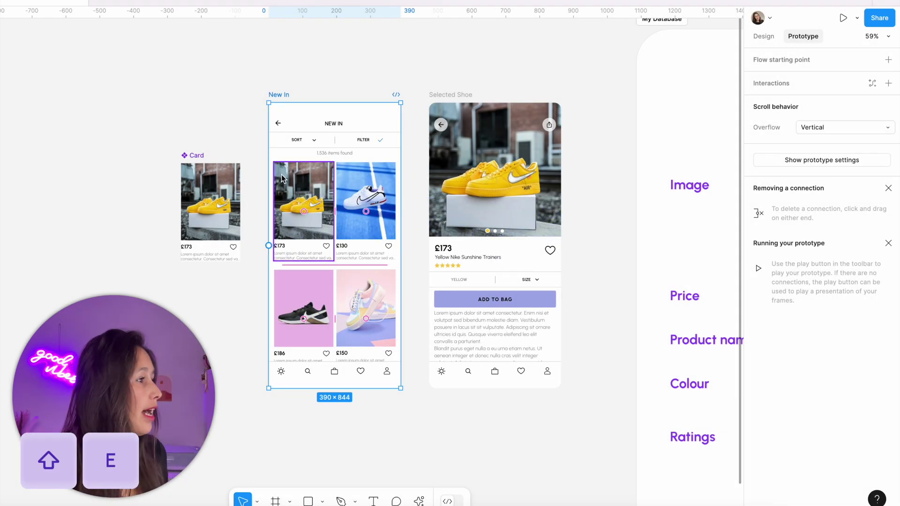
click(300, 173)
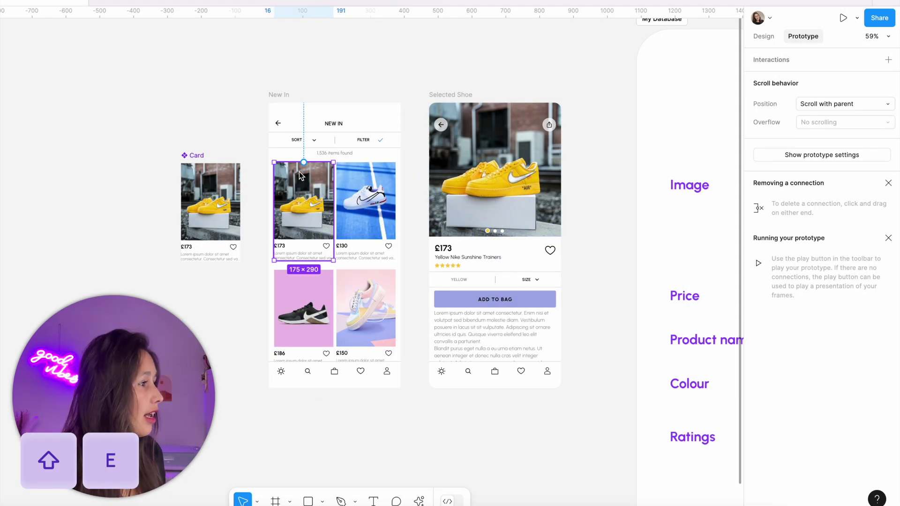
scroll(299, 171, up, 3)
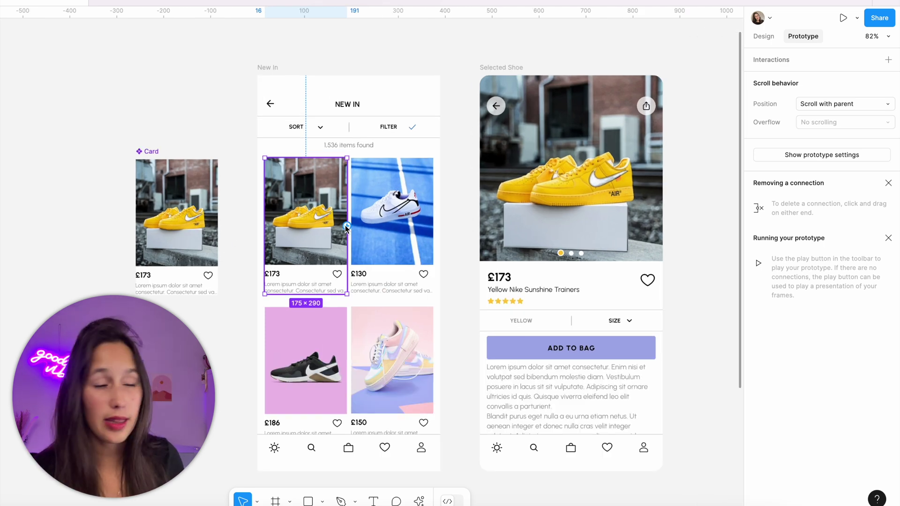
drag(347, 226, 508, 235)
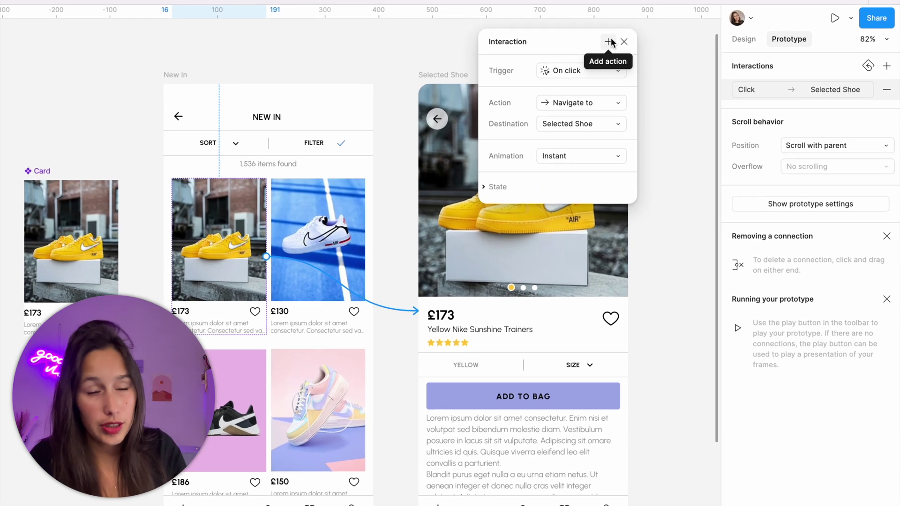
Add a Set variable mode action setting Collection 1 to Shoe 1
click(622, 41)
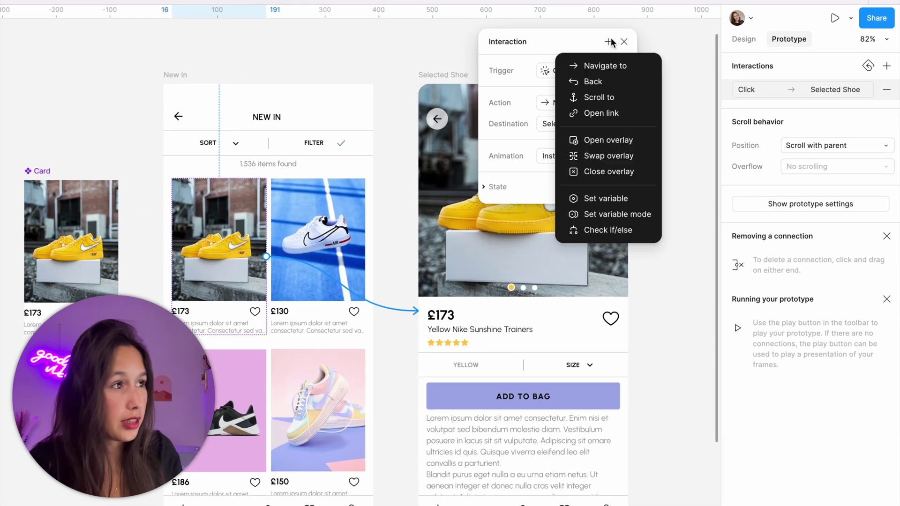
click(626, 218)
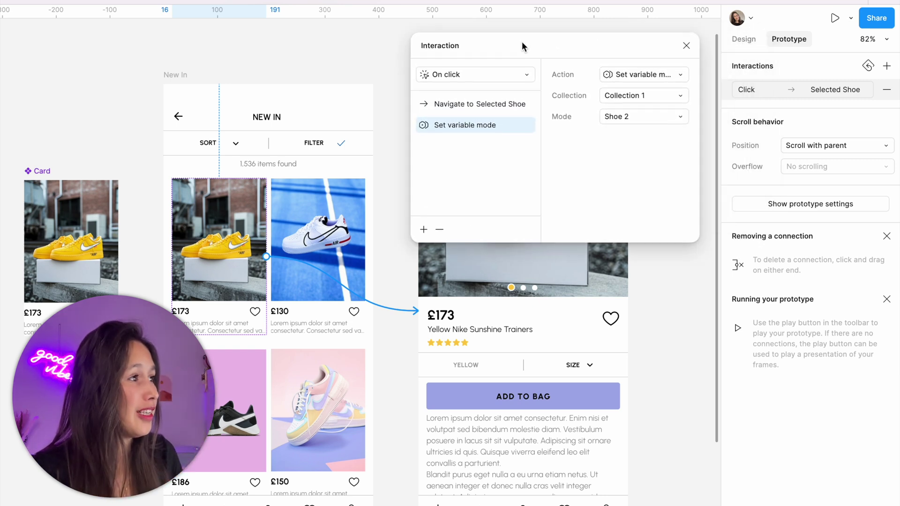
click(497, 101)
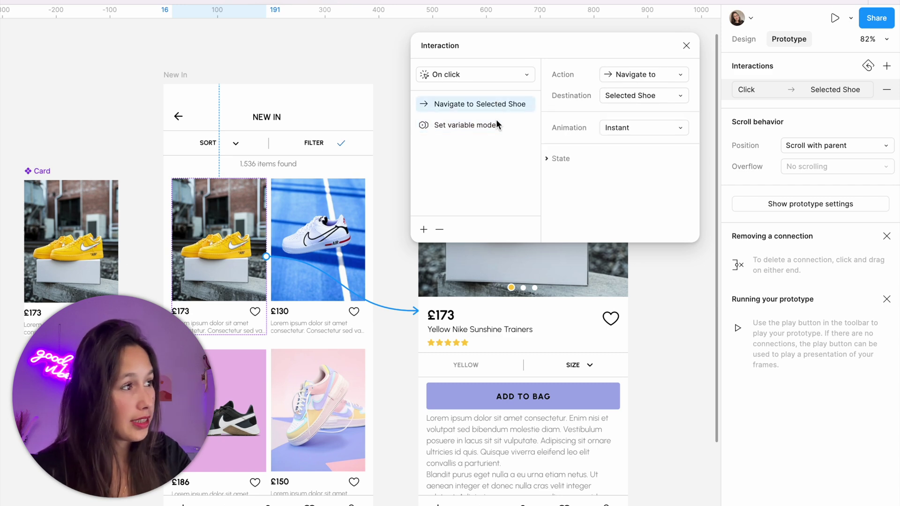
click(498, 124)
click(655, 97)
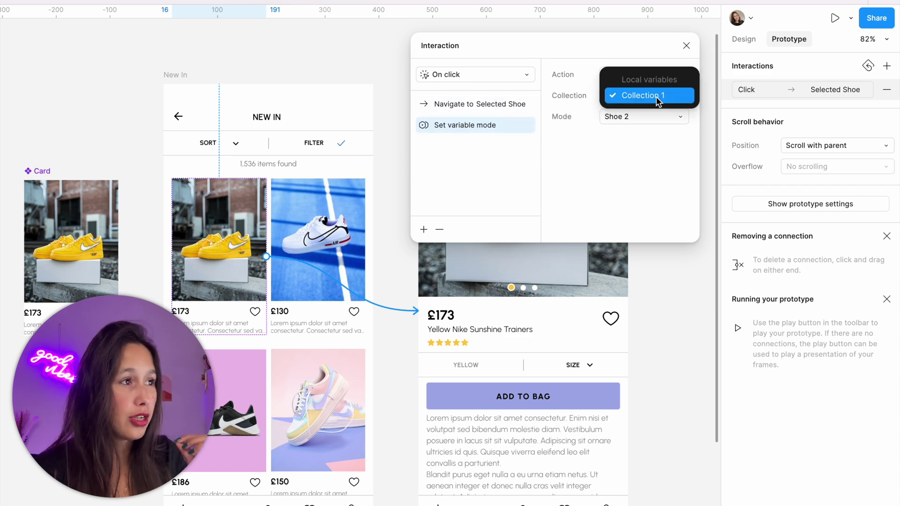
click(656, 96)
click(654, 112)
click(655, 100)
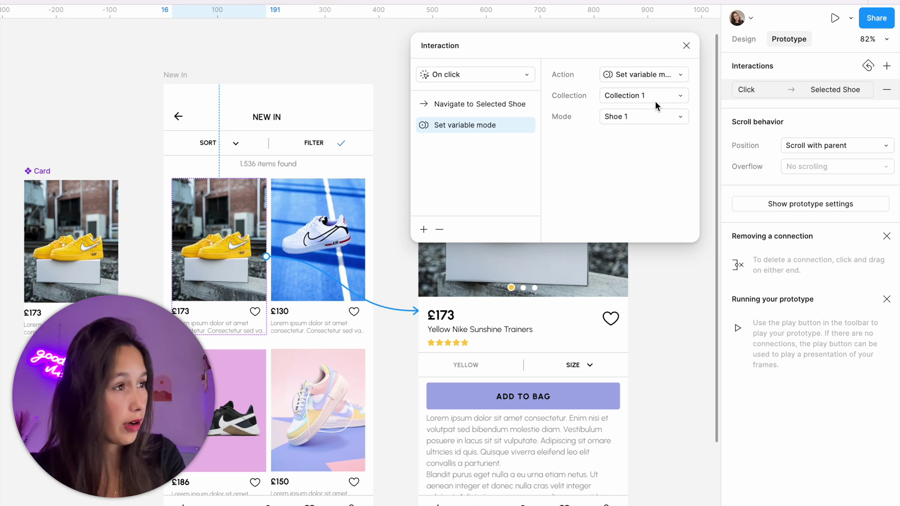
key(Escape)
Copy the first card's click interaction and paste it onto the £130, £150 and £186 cards
click(334, 284)
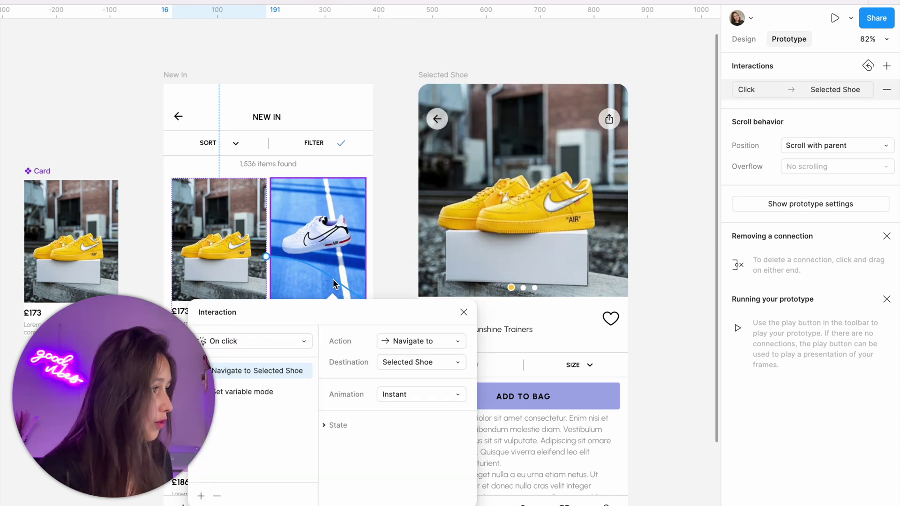
key(Escape)
click(401, 313)
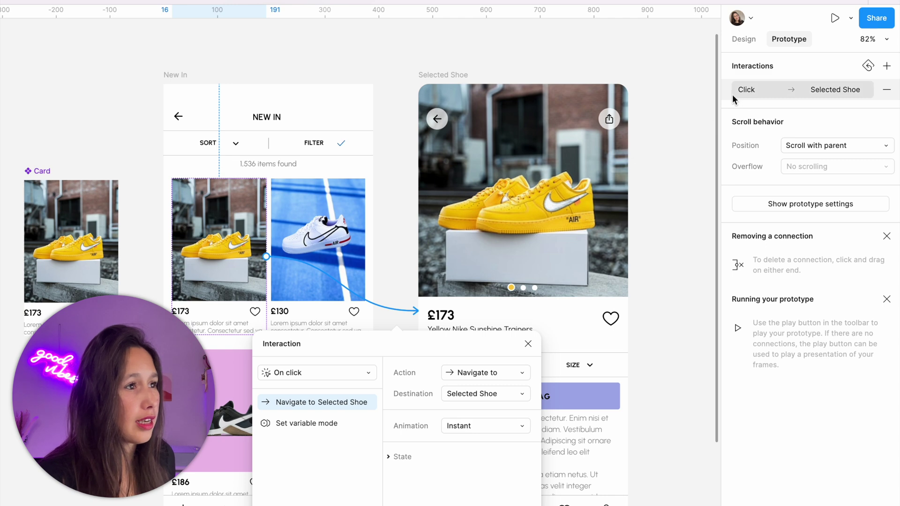
click(729, 94)
click(725, 92)
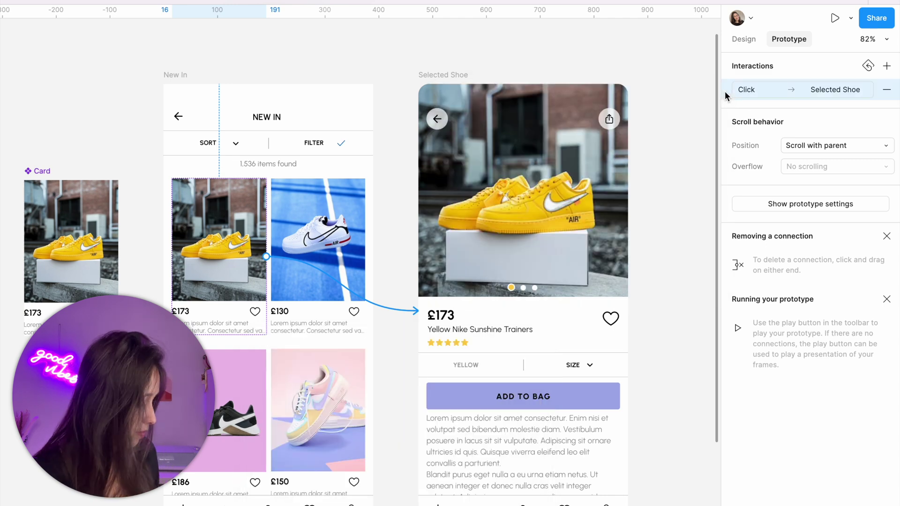
key(super+c)
click(319, 244)
shift+click(319, 413)
shift+click(253, 380)
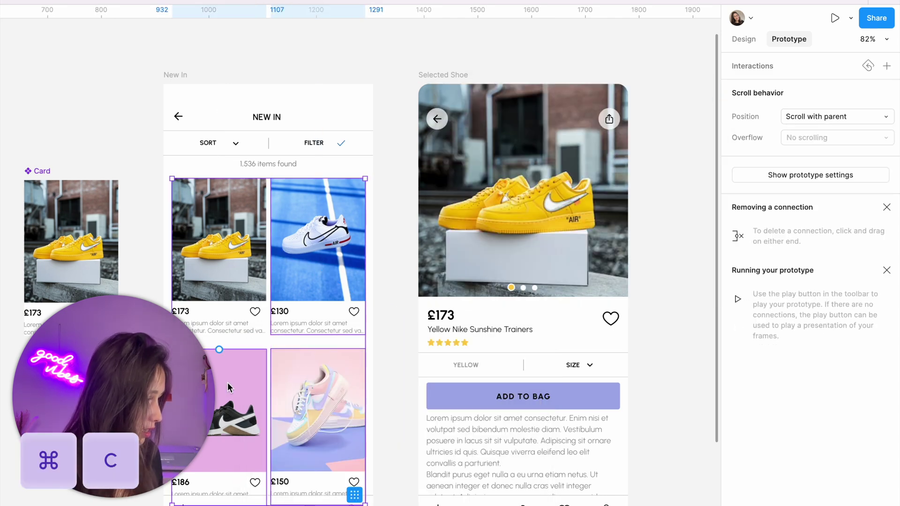
key(super+v)
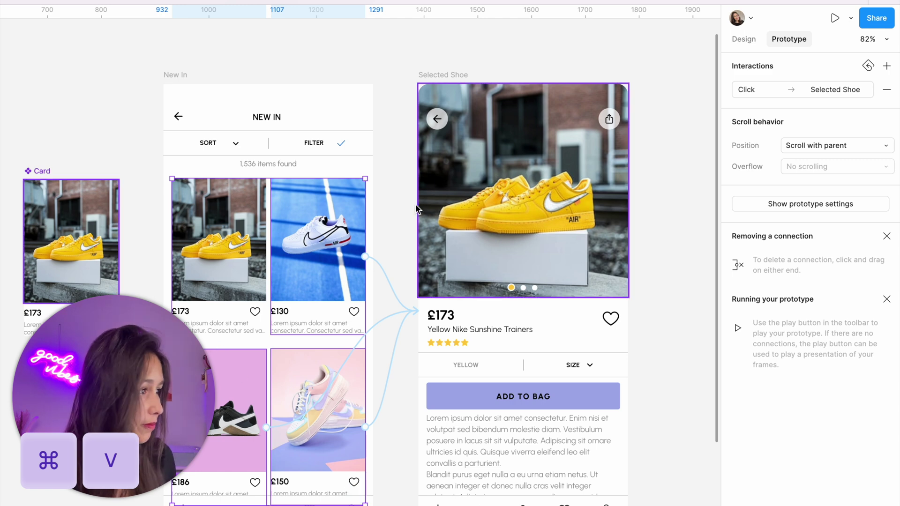
Make the £130 card's interaction set Collection 1 to Shoe 2
click(394, 253)
click(384, 275)
click(329, 385)
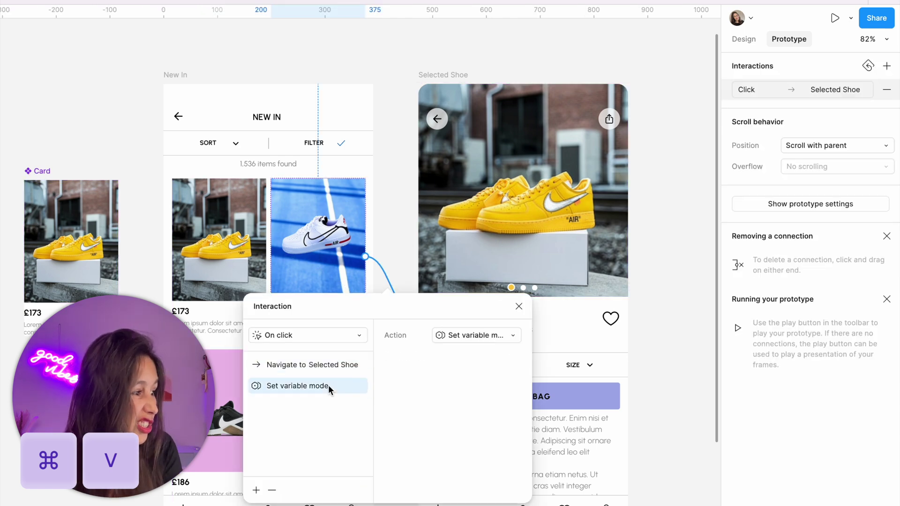
click(488, 357)
click(489, 373)
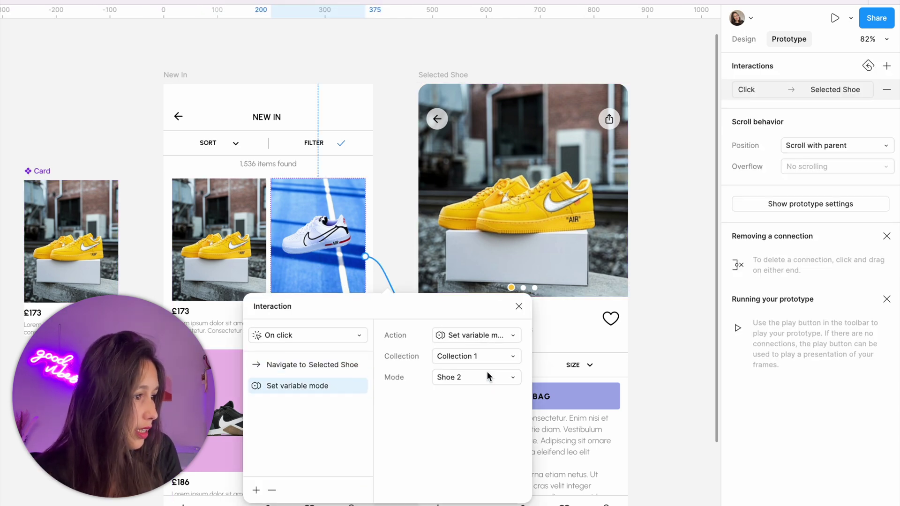
click(486, 375)
click(483, 375)
click(217, 389)
Make the pink £186 card's interaction set Collection 1 to Shoe 3
click(217, 393)
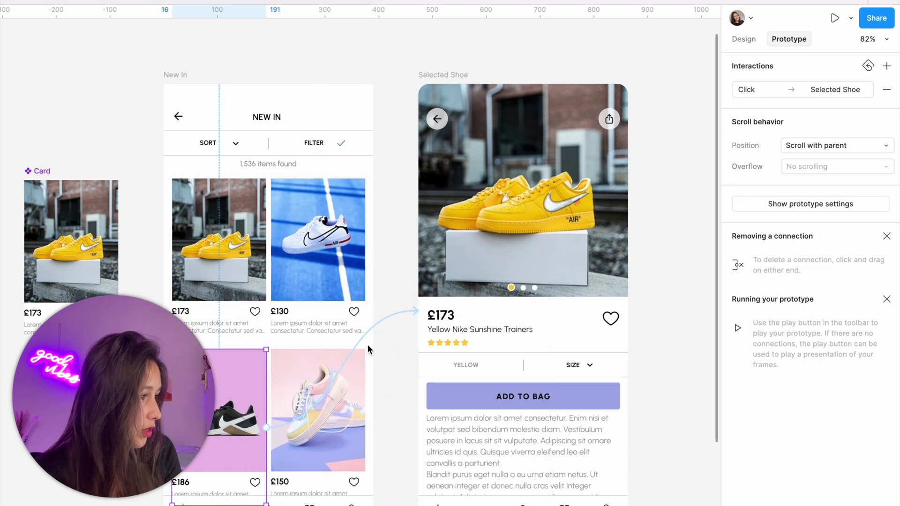
click(358, 342)
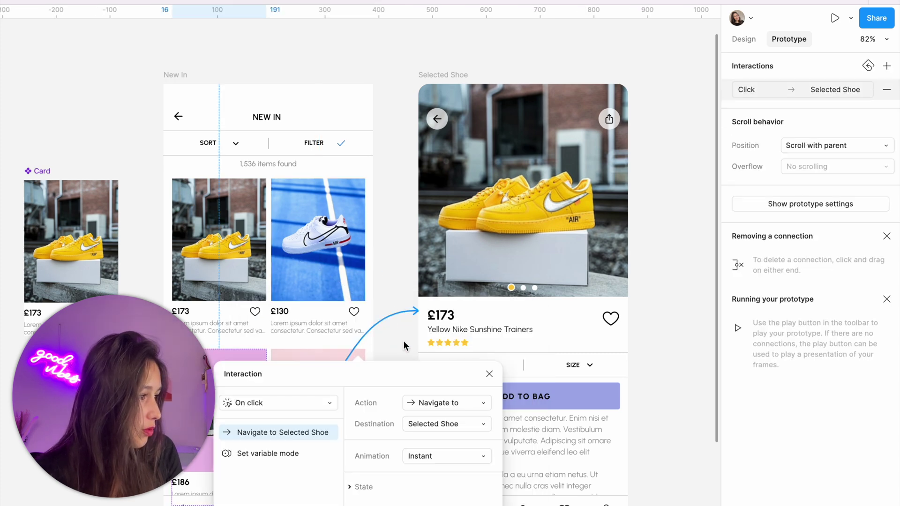
click(254, 453)
click(432, 424)
click(436, 439)
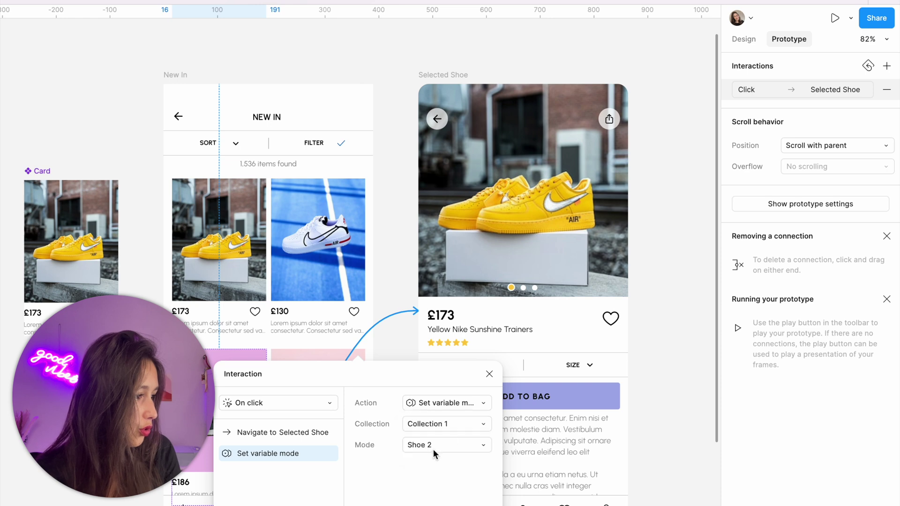
click(434, 449)
click(432, 460)
Make the pastel £150 card's interaction set Collection 1 to Shoe 4
click(394, 297)
click(339, 358)
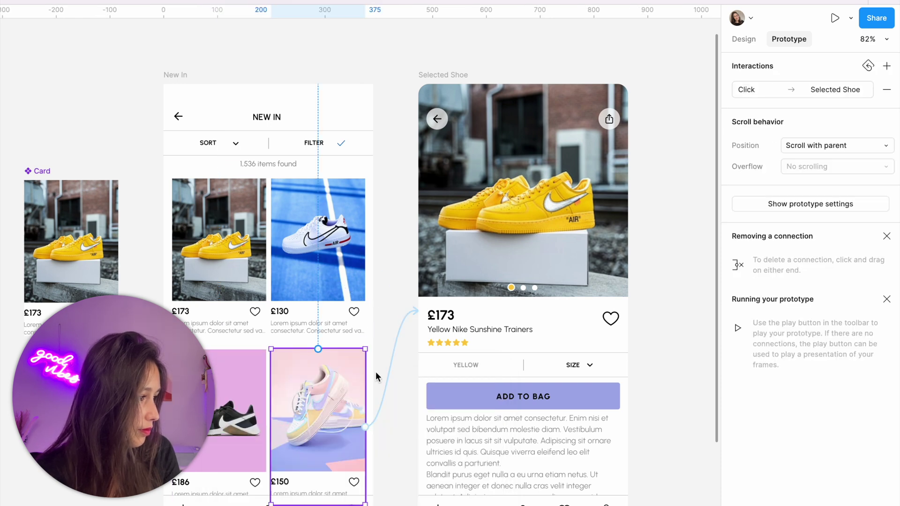
click(390, 364)
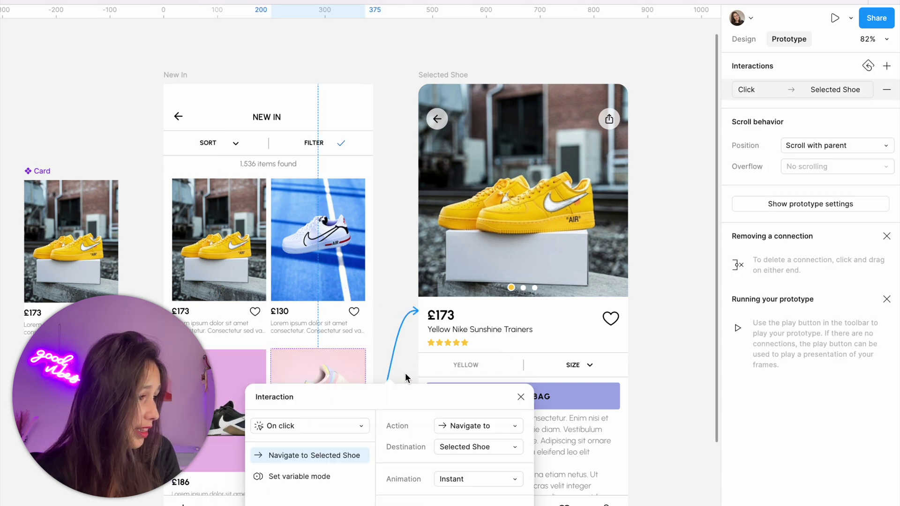
click(321, 477)
click(471, 447)
click(474, 461)
click(461, 468)
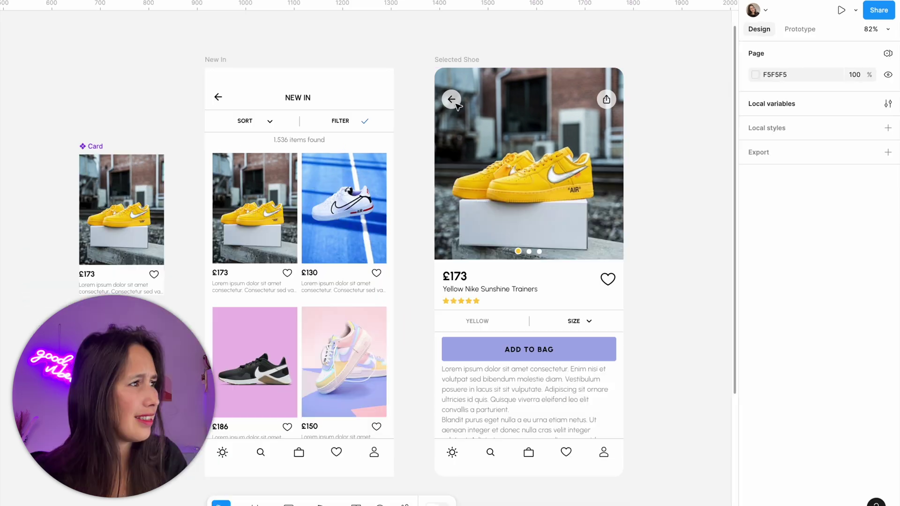
Link the product page's back arrow to the New In frame
click(453, 100)
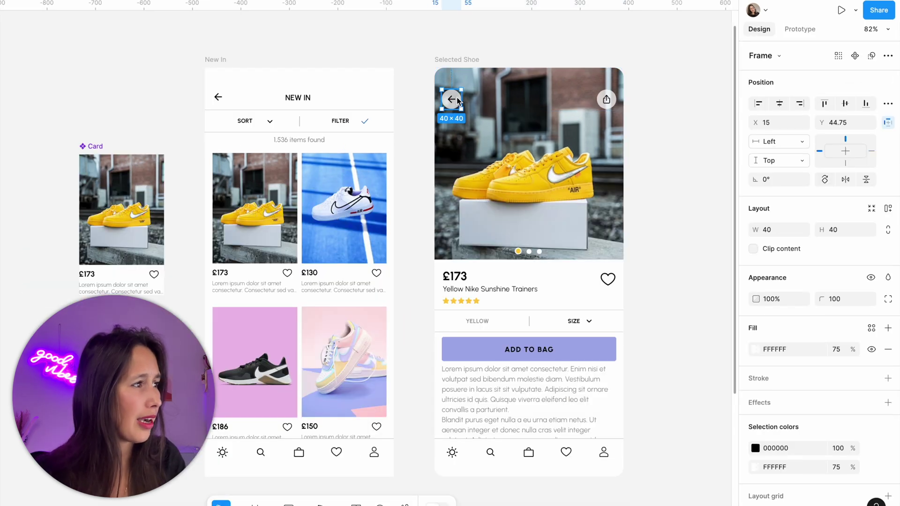
key(shift+e)
drag(462, 99, 380, 123)
click(428, 42)
click(210, 60)
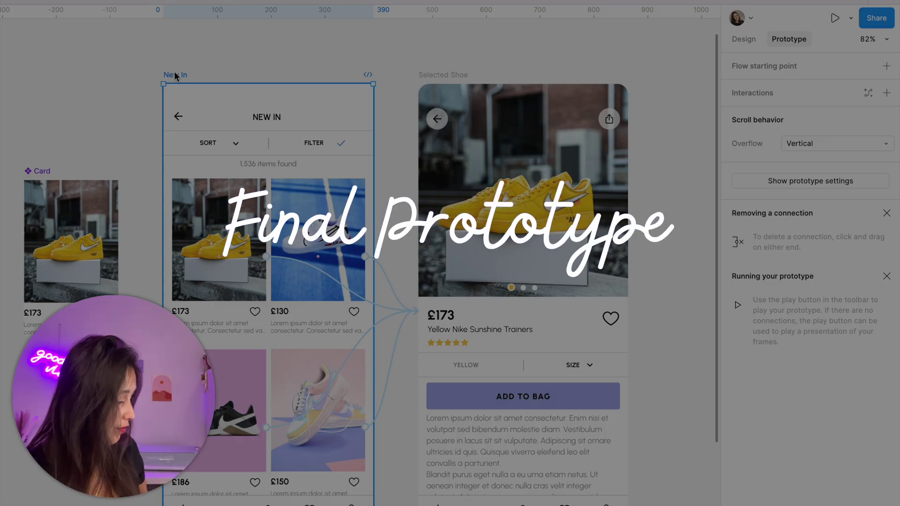
key(shift+space)
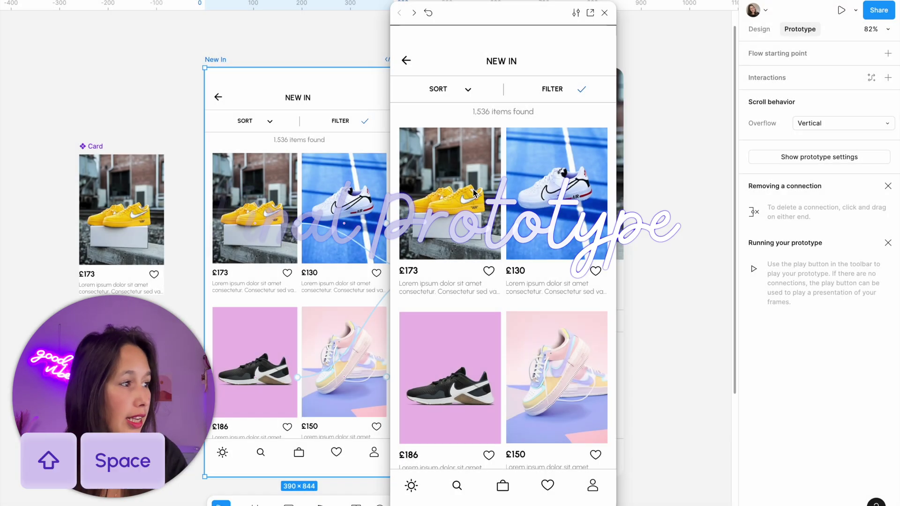
click(458, 209)
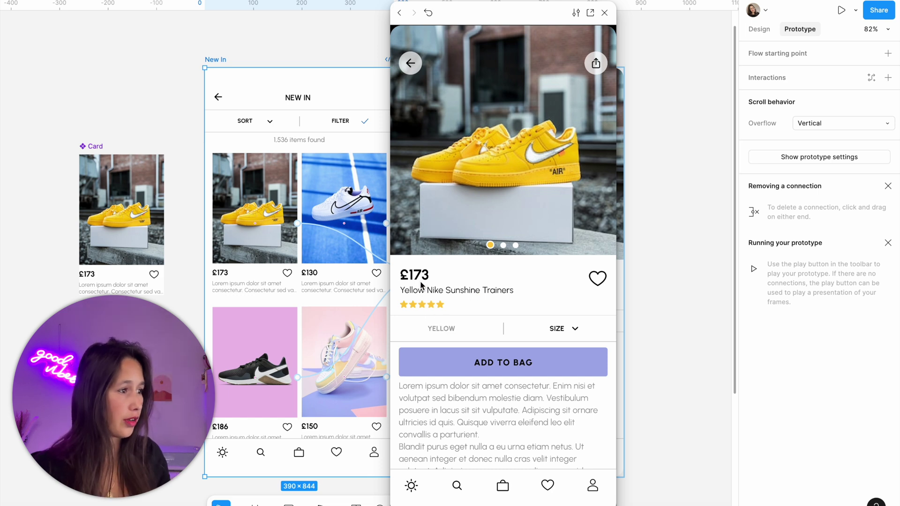
click(412, 63)
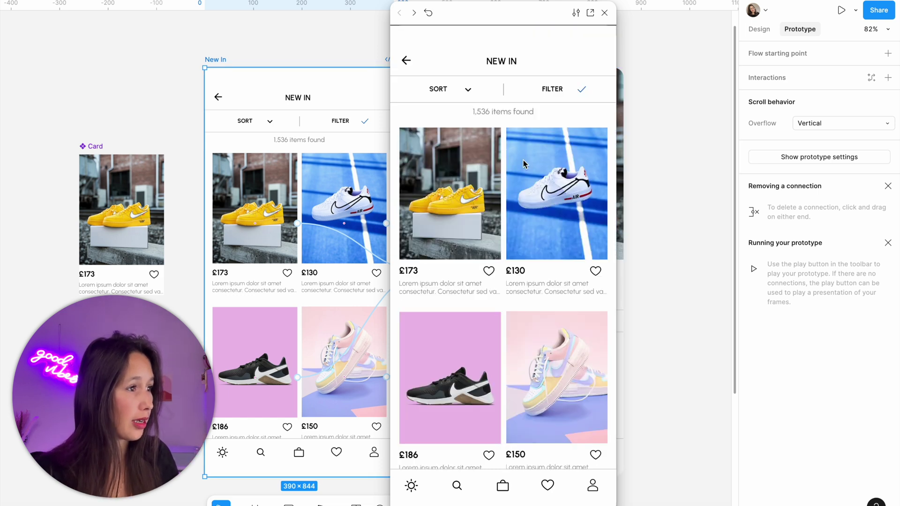
click(568, 185)
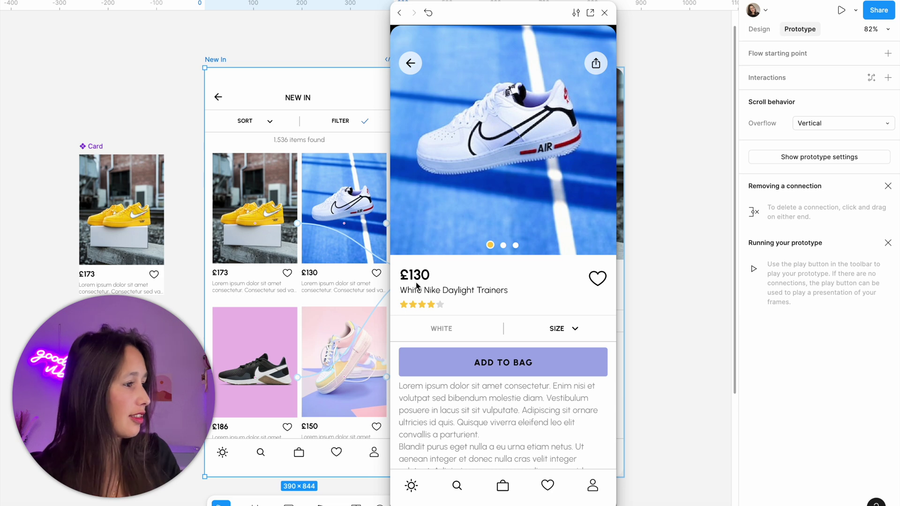
click(408, 65)
click(568, 392)
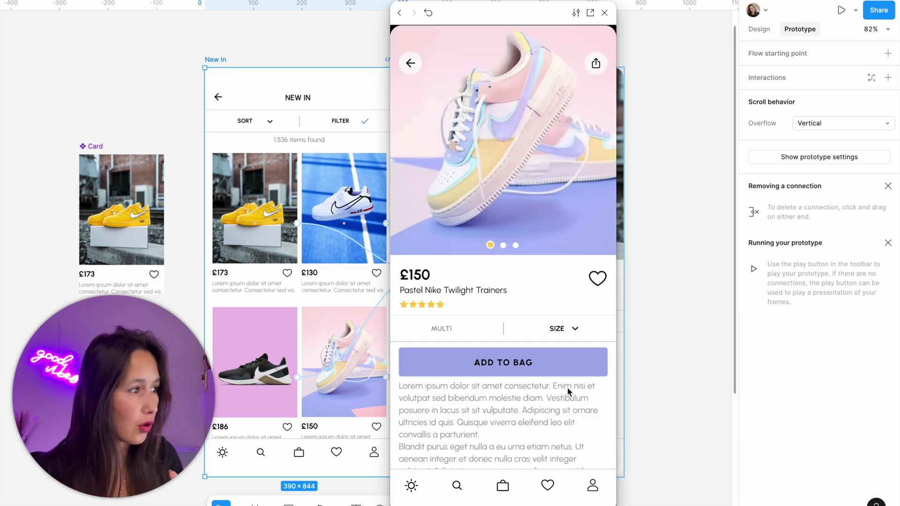
click(418, 65)
click(485, 420)
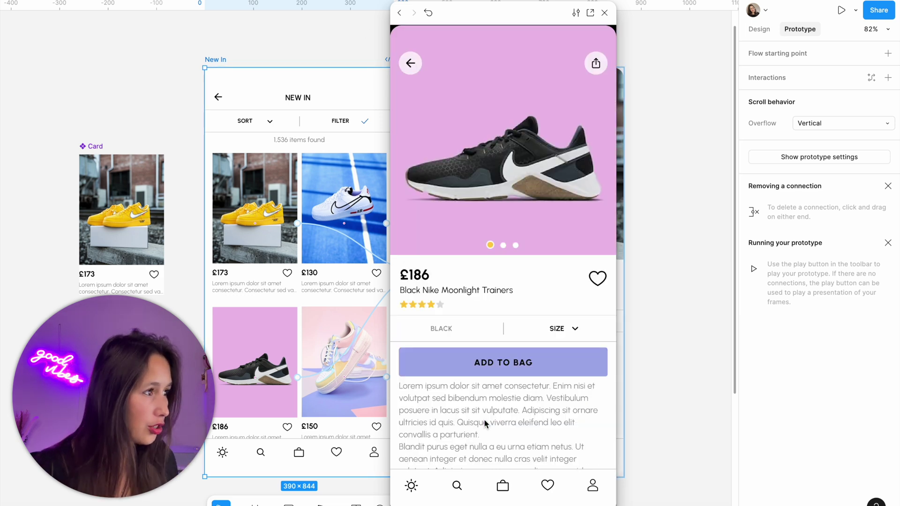
click(411, 63)
click(435, 185)
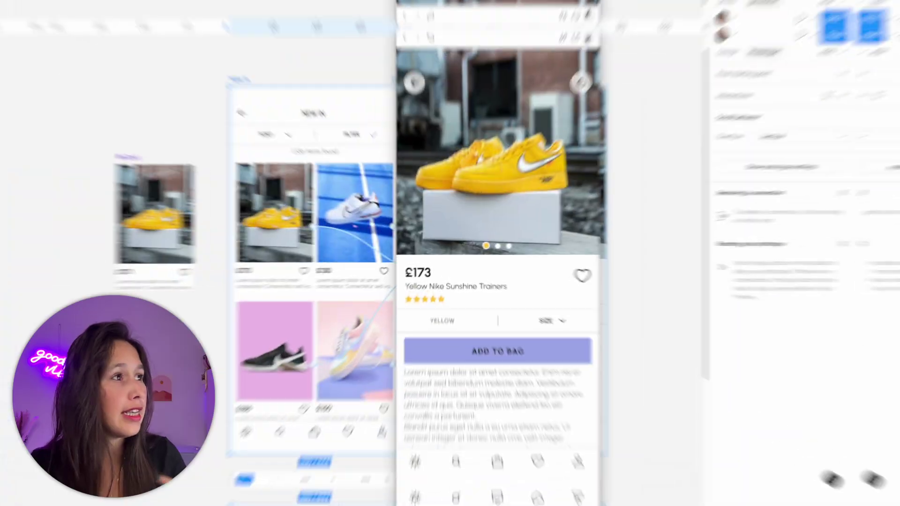
Duplicate the Selected Shoe page to its right and set the copy to Shoe 2
scroll(536, 56, down, 5)
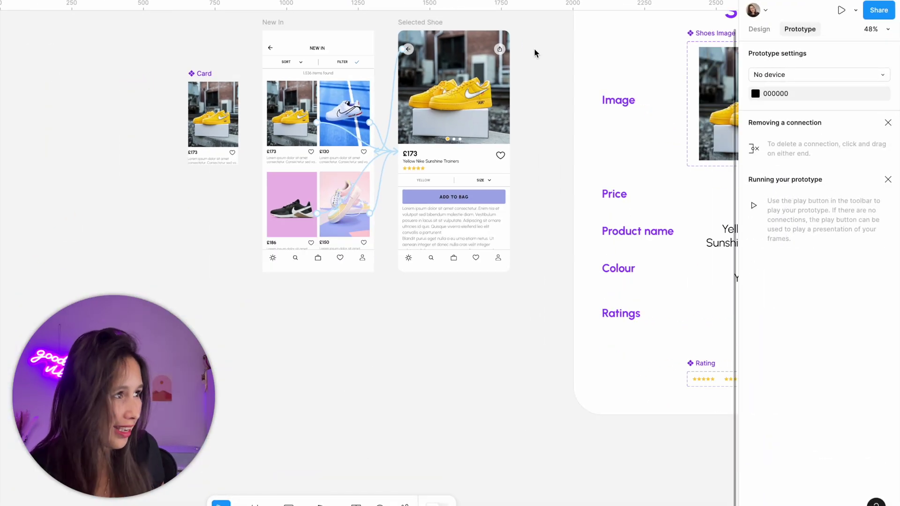
key(alt+8)
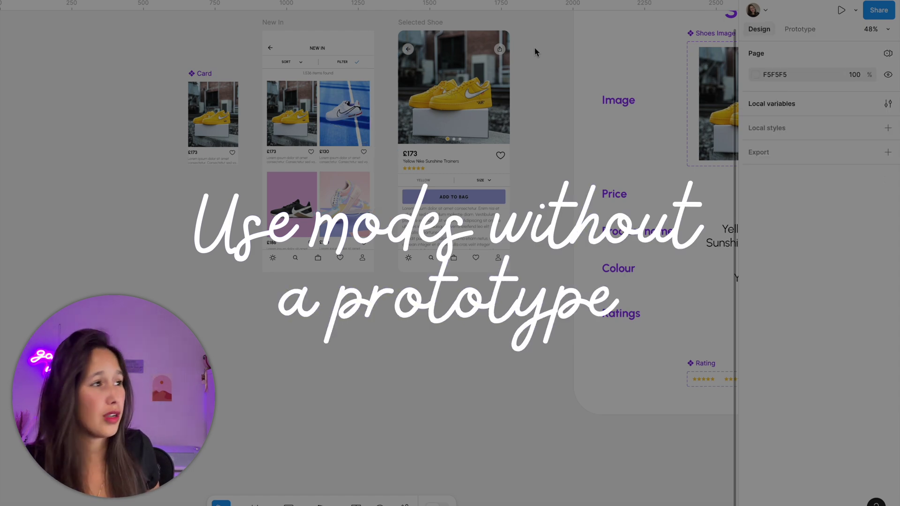
scroll(535, 54, up, 3)
click(412, 89)
drag(412, 89, 478, 89)
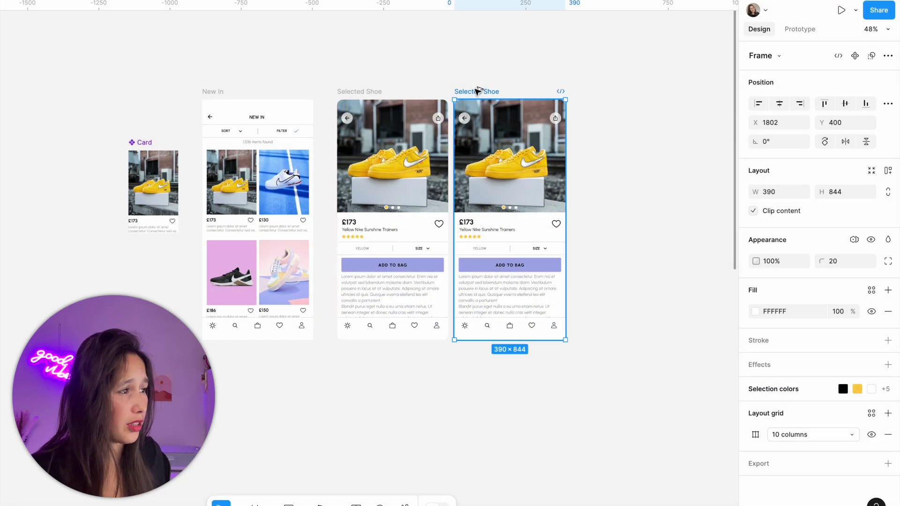
click(854, 239)
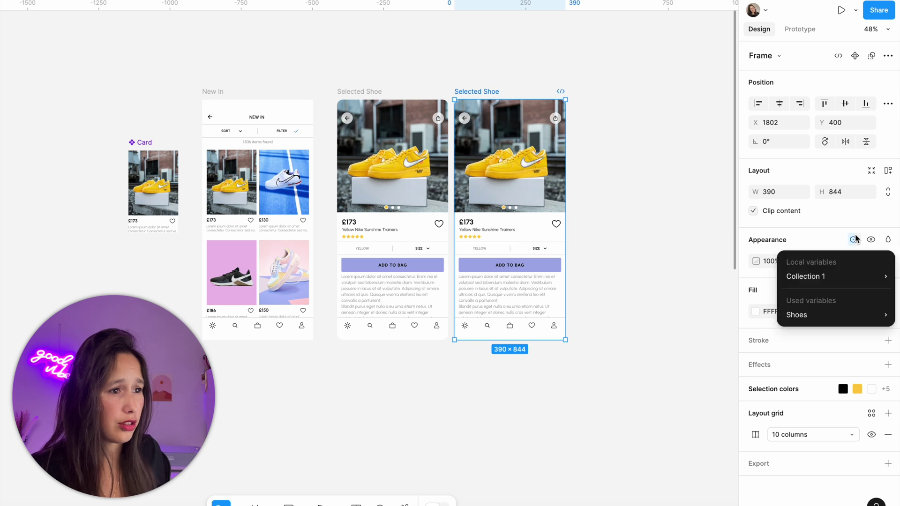
mouse_move(841, 282)
click(715, 320)
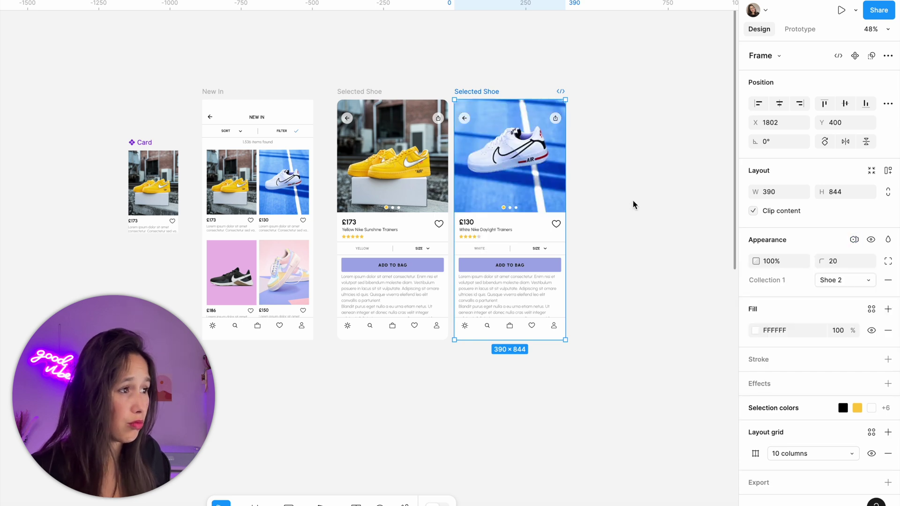
Duplicate the white-shoe page and set the new copy to Shoe 3
click(633, 203)
scroll(442, 181, right, 5)
click(285, 86)
drag(285, 86, 402, 87)
click(838, 281)
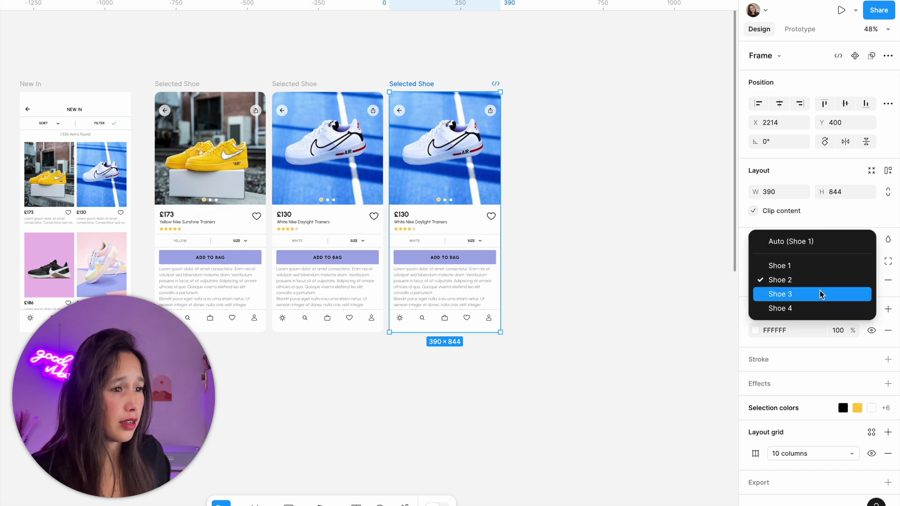
click(820, 294)
Duplicate the black-shoe page and set the newest copy to Shoe 4
key(ctrl+d)
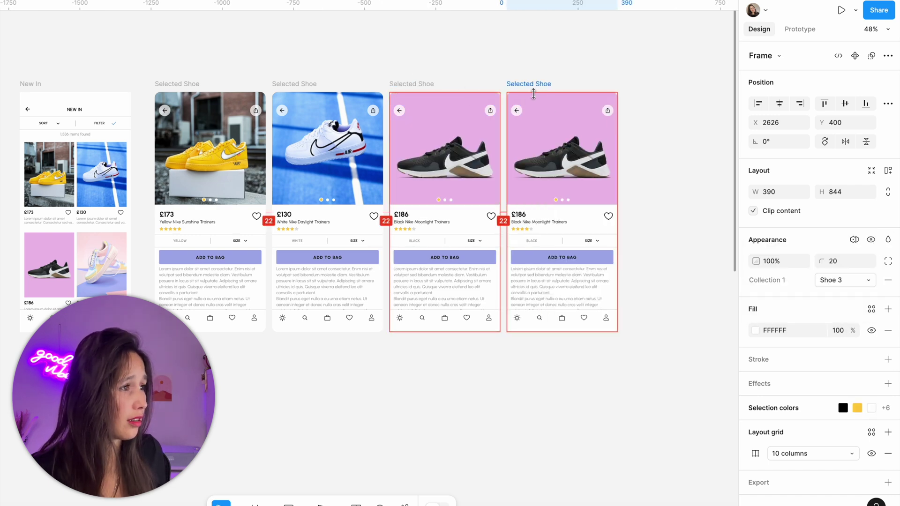
click(821, 281)
click(820, 298)
click(592, 379)
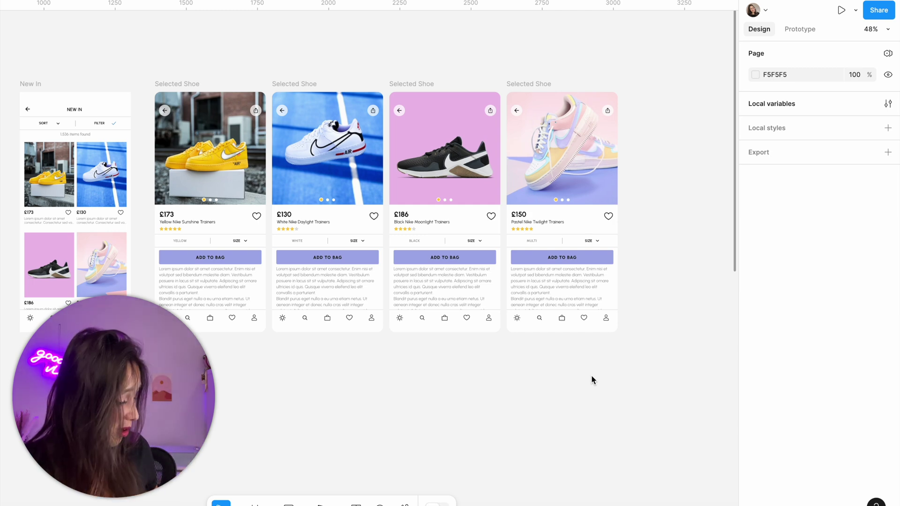
Switch the right panel to Prototype with Shift+E to display the card connections
key(shift+e)
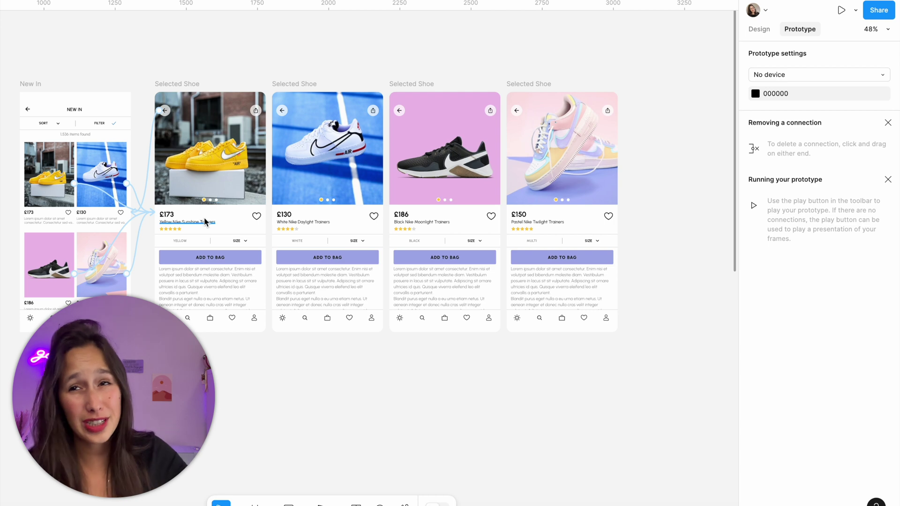